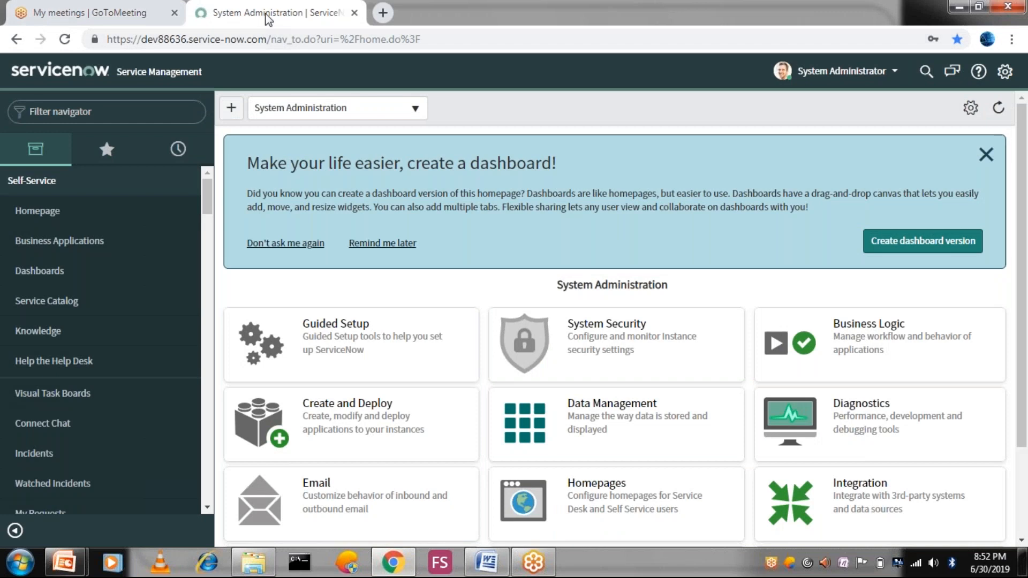
# - Filter the application navigator for "service cata"
pyautogui.click(123, 104)
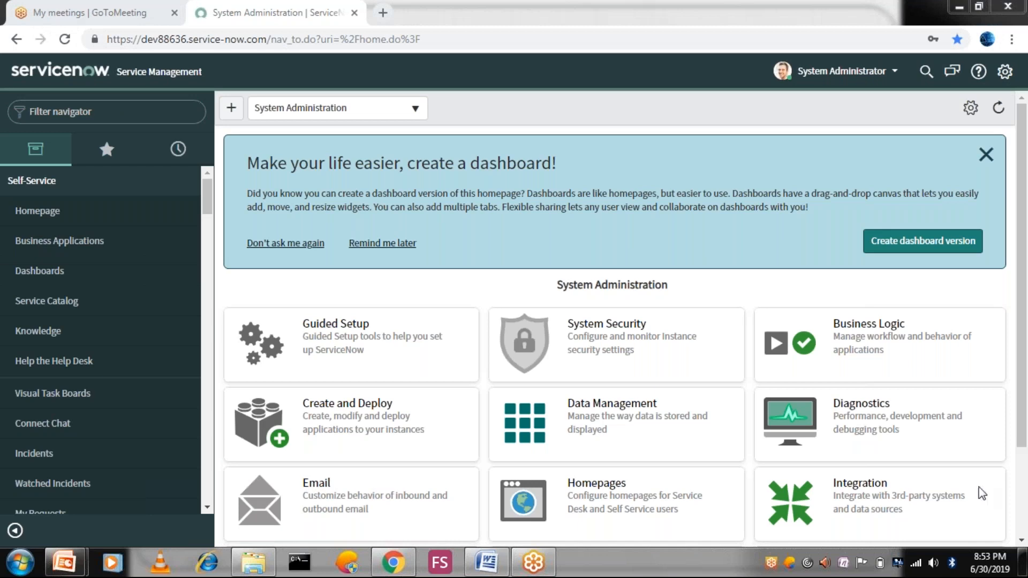
pyautogui.click(113, 108)
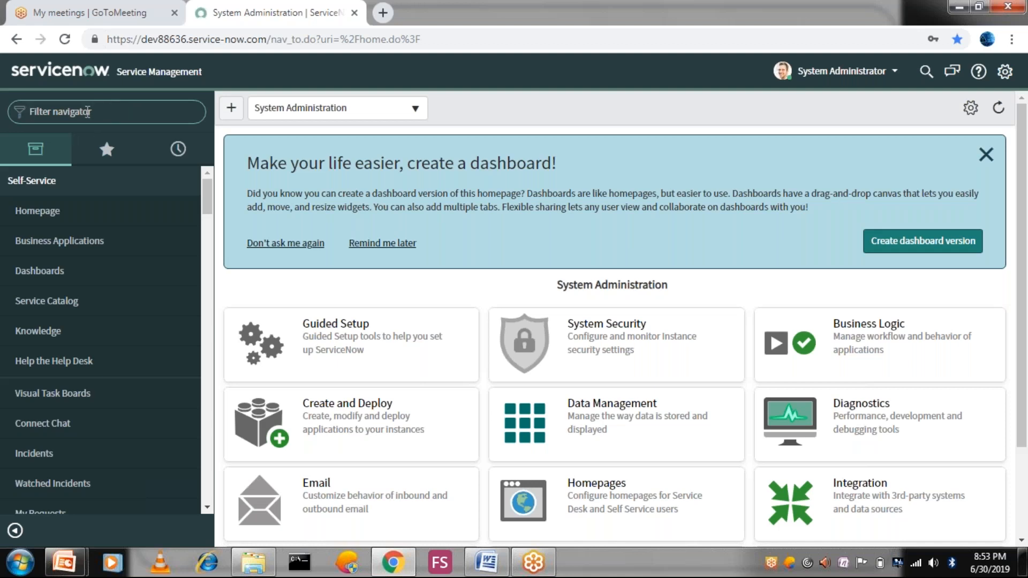
pyautogui.write('service')
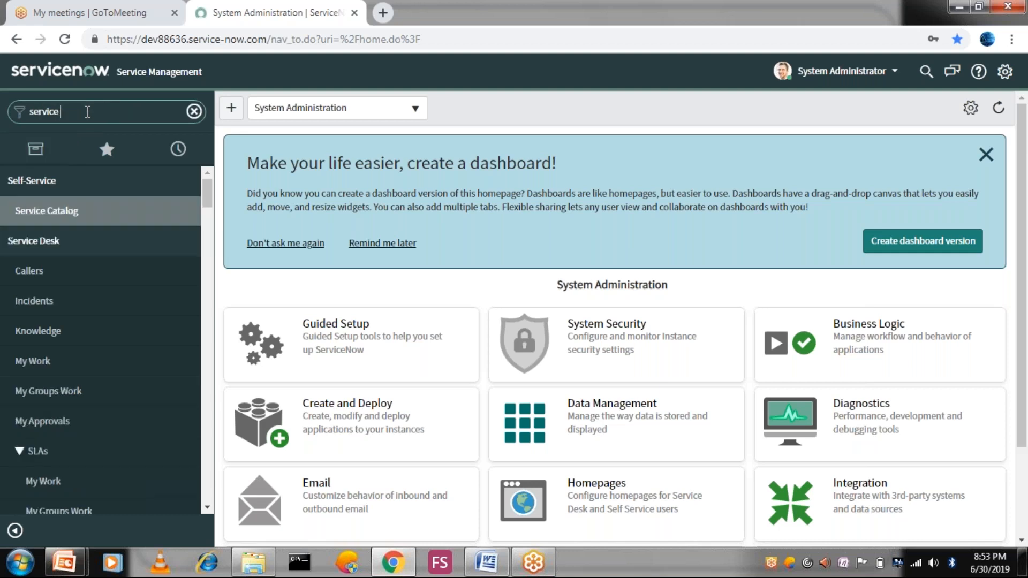
pyautogui.write(' cata')
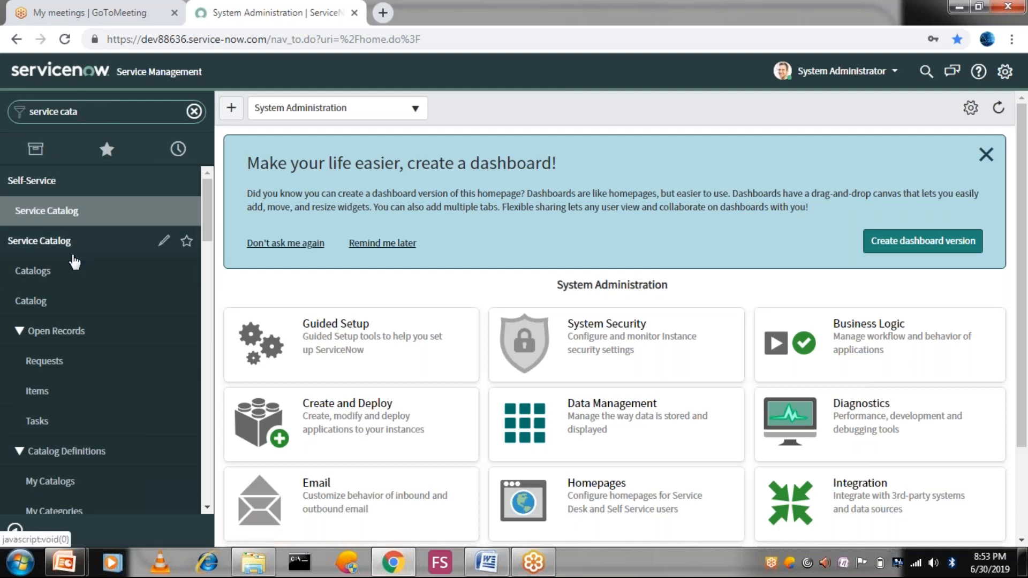
# - Open the Catalogs module of the Service Catalog application in a new browser tab and switch to it
pyautogui.moveTo(208, 210); pyautogui.dragTo(208, 218)
pyautogui.click(102, 187)
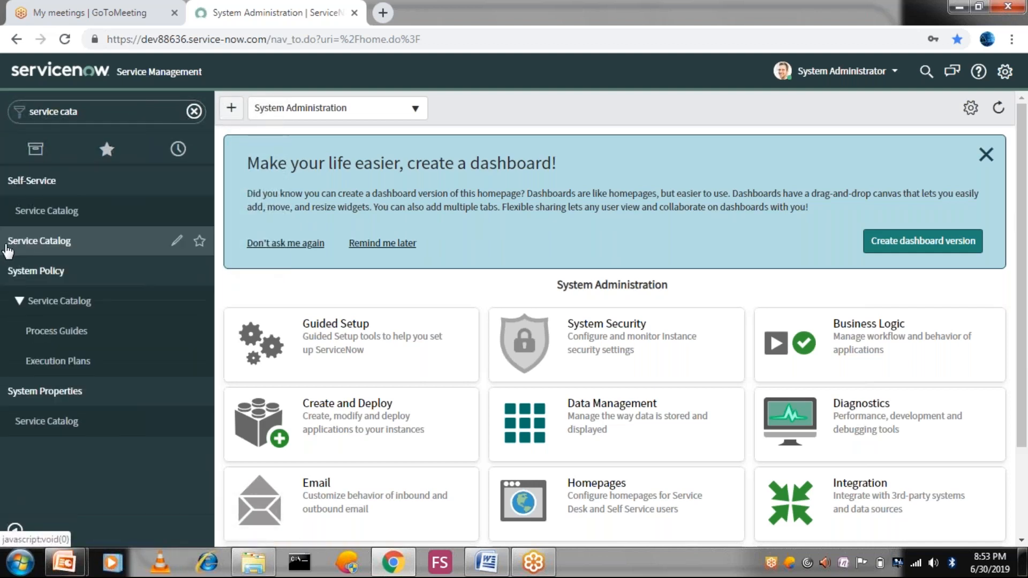
pyautogui.click(66, 250)
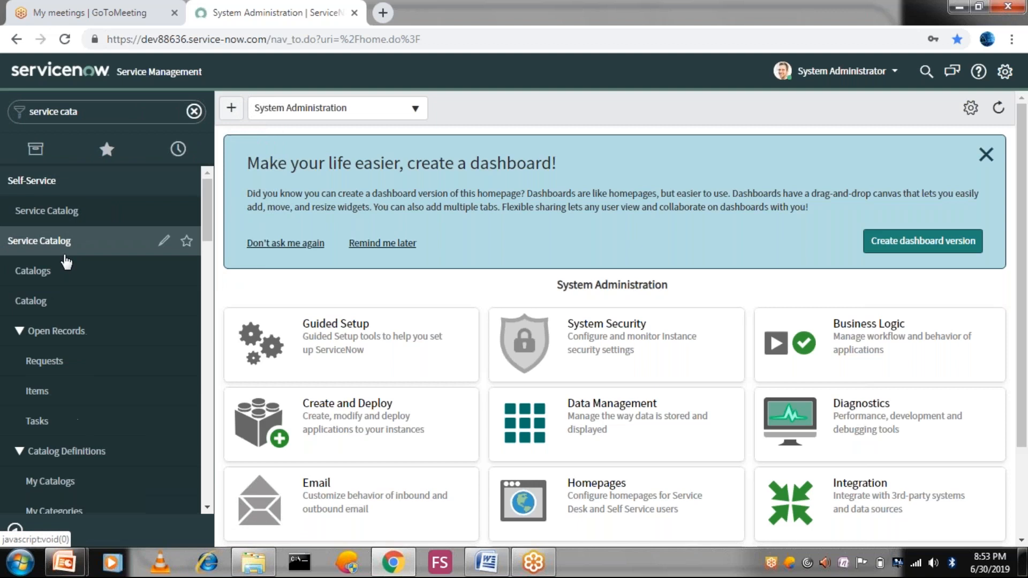
pyautogui.moveTo(209, 220)
pyautogui.mouseDown()
pyautogui.moveTo(210, 233)
pyautogui.moveTo(199, 218)
pyautogui.mouseUp()
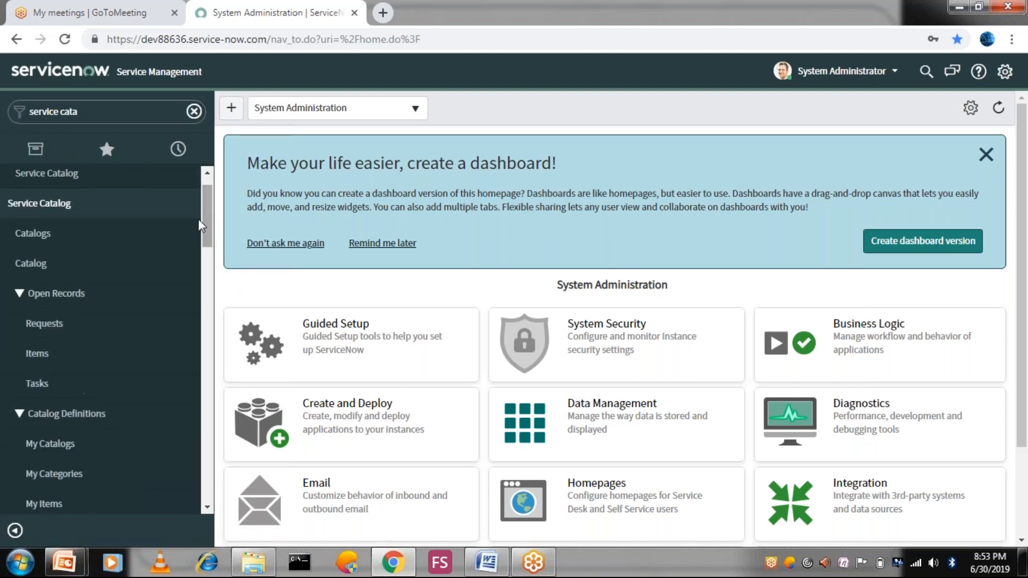
pyautogui.rightClick(45, 251)
pyautogui.click(59, 257)
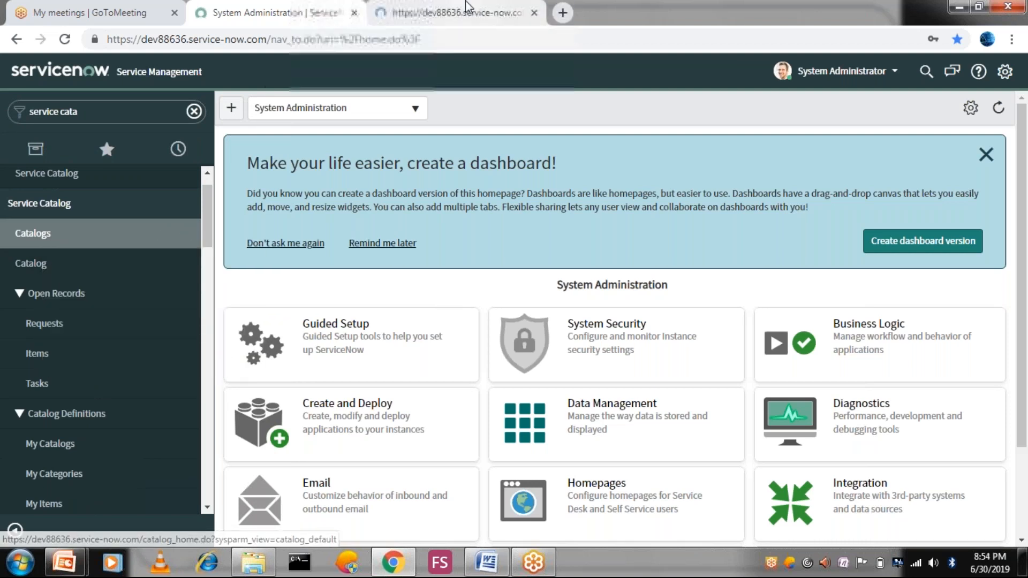
pyautogui.click(465, 12)
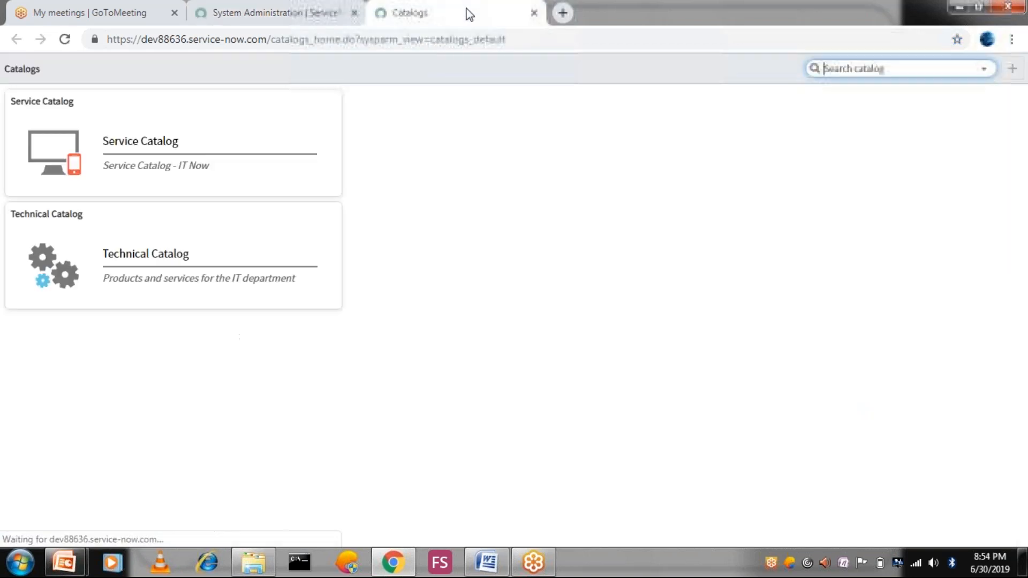
# - Enter the Service Catalog and order an Apple iPad 3 from the top requests
pyautogui.click(216, 153)
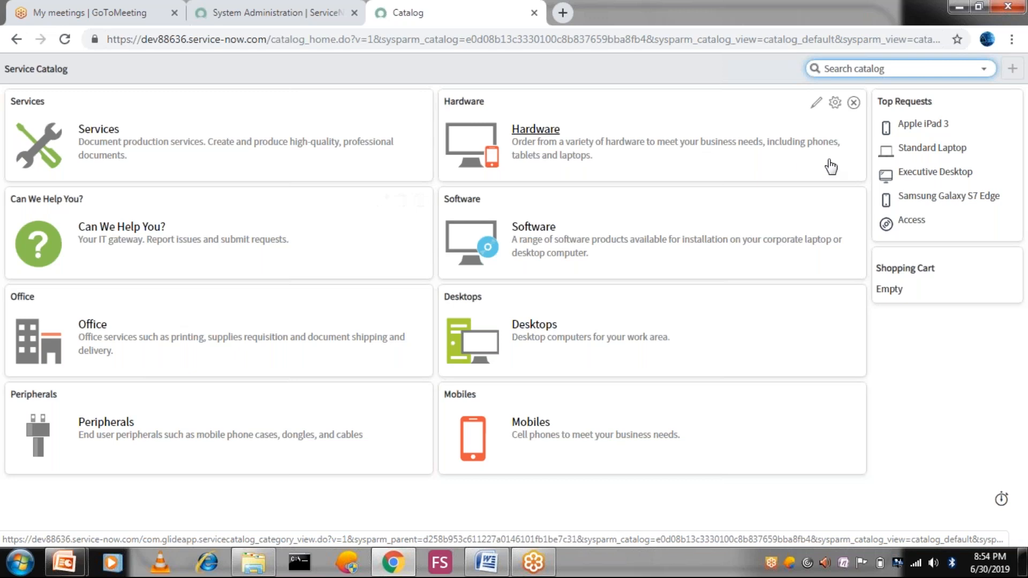
pyautogui.click(925, 128)
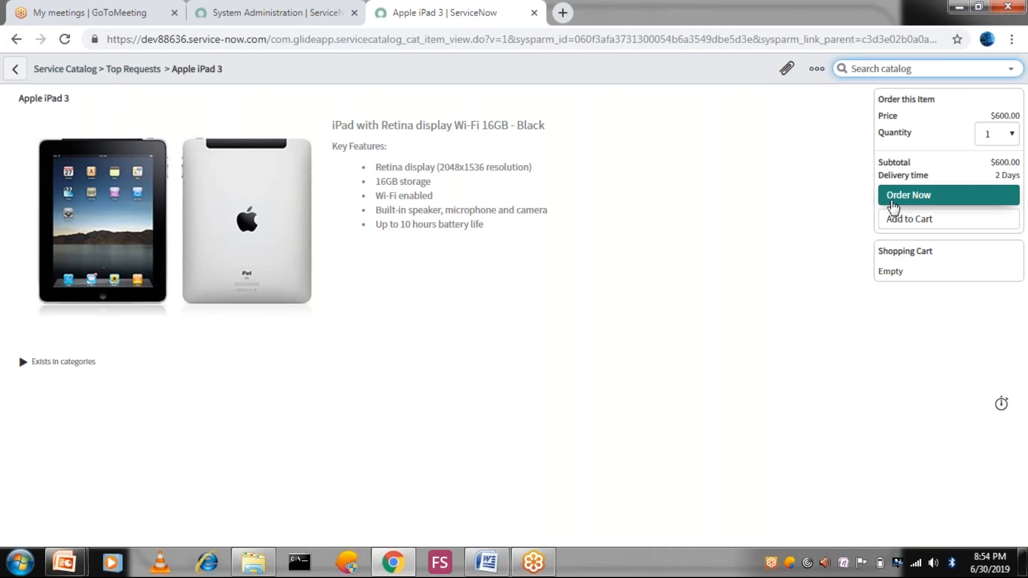
pyautogui.click(892, 205)
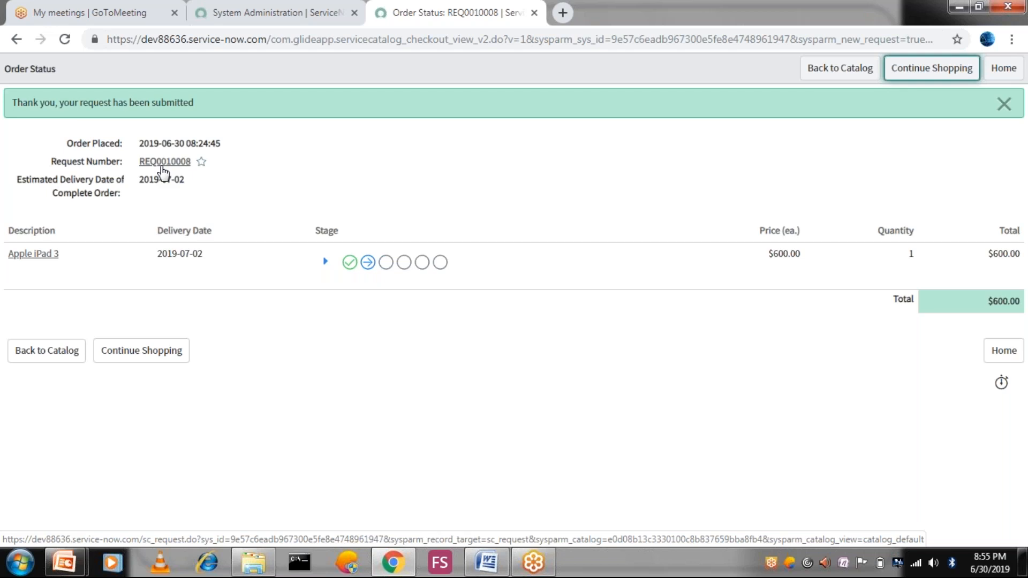
# - Copy the request number from the order status and open that request through the global search of the System Administration page
pyautogui.click(139, 160)
pyautogui.moveTo(140, 161); pyautogui.dragTo(190, 159)
pyautogui.hotkey('ctrl', 'c')
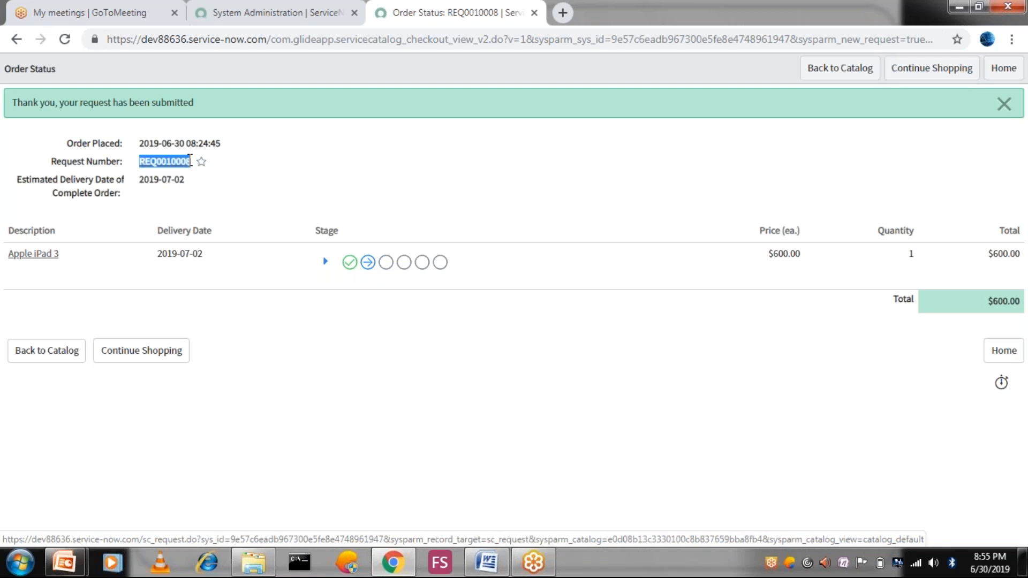
pyautogui.click(244, 10)
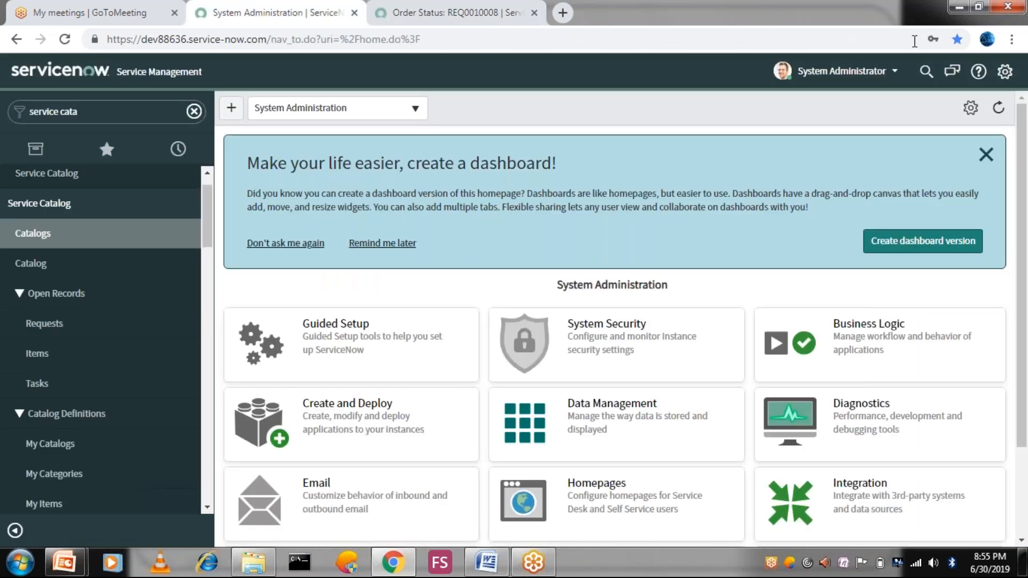
pyautogui.click(926, 71)
pyautogui.hotkey('ctrl', 'v')
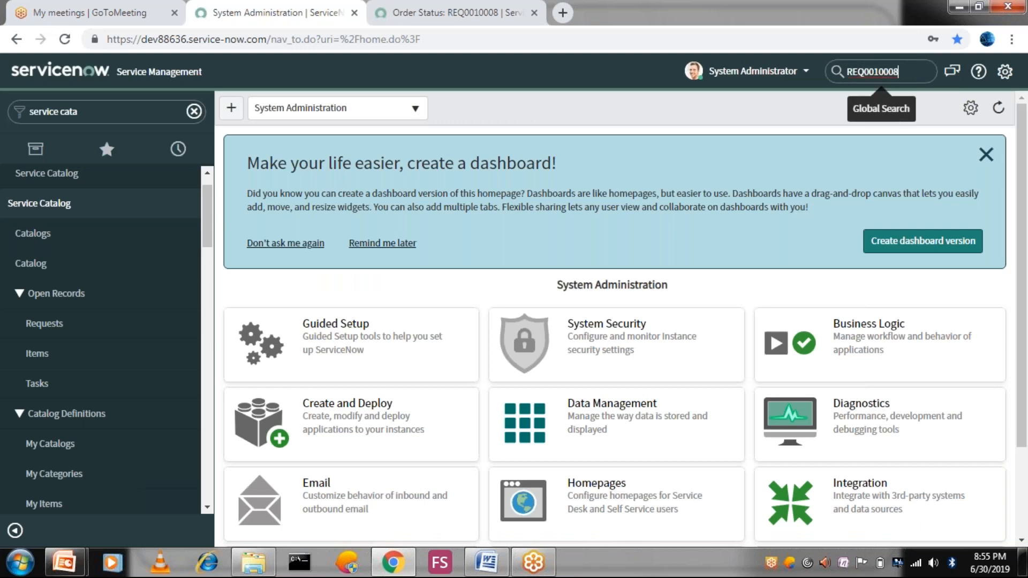
pyautogui.press('Return')
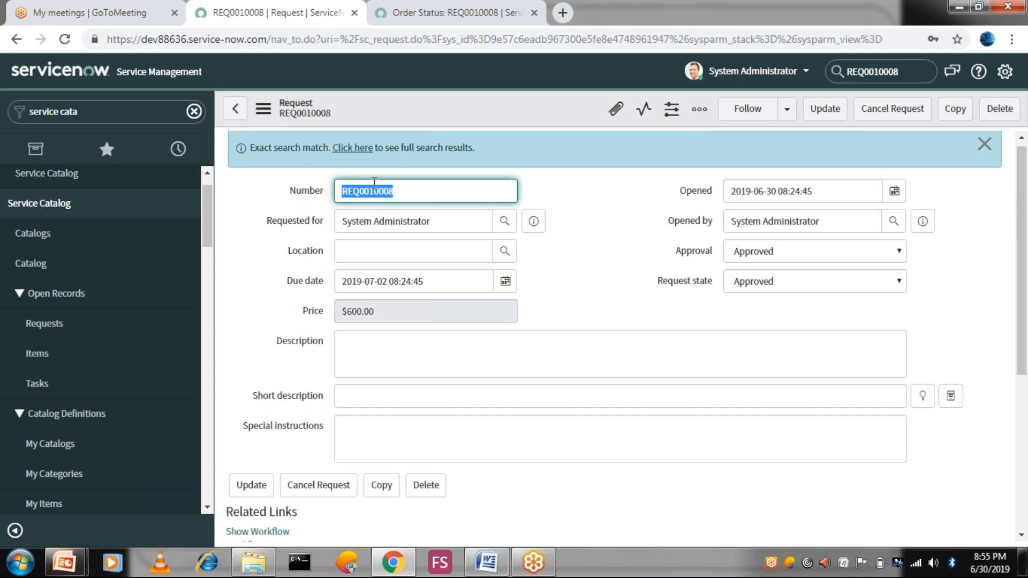
# - Examine the request record's Requested for, Opened, Opened by, Approval and Request state fields
pyautogui.doubleClick(375, 221)
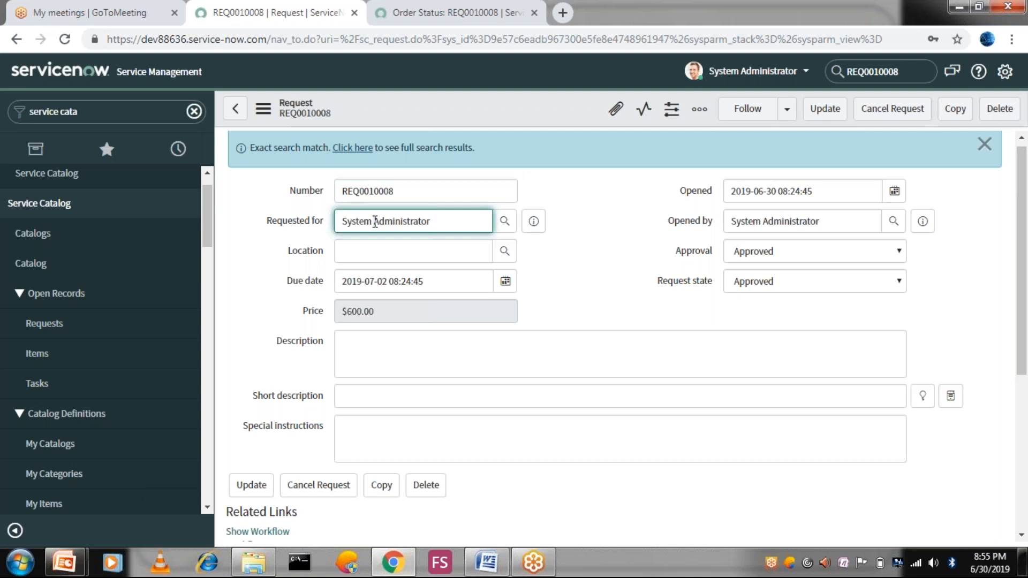
pyautogui.tripleClick(375, 222)
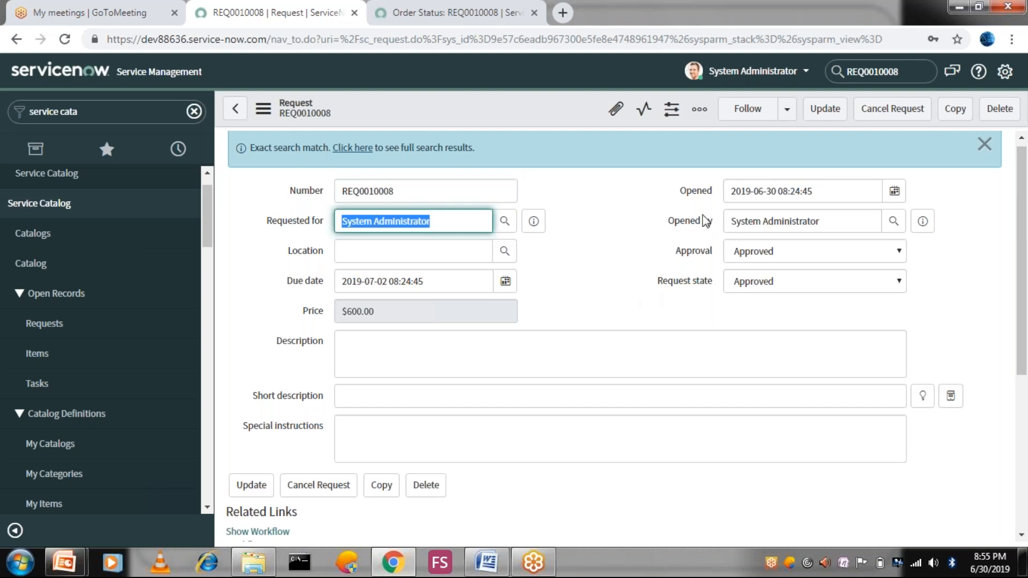
pyautogui.doubleClick(697, 192)
pyautogui.click(701, 197)
pyautogui.click(698, 225)
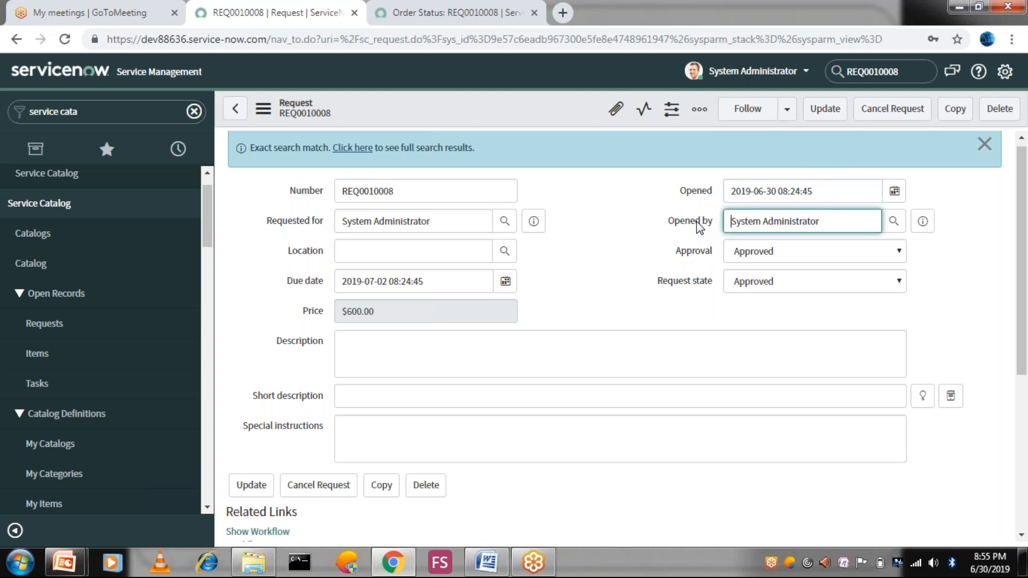
pyautogui.doubleClick(694, 252)
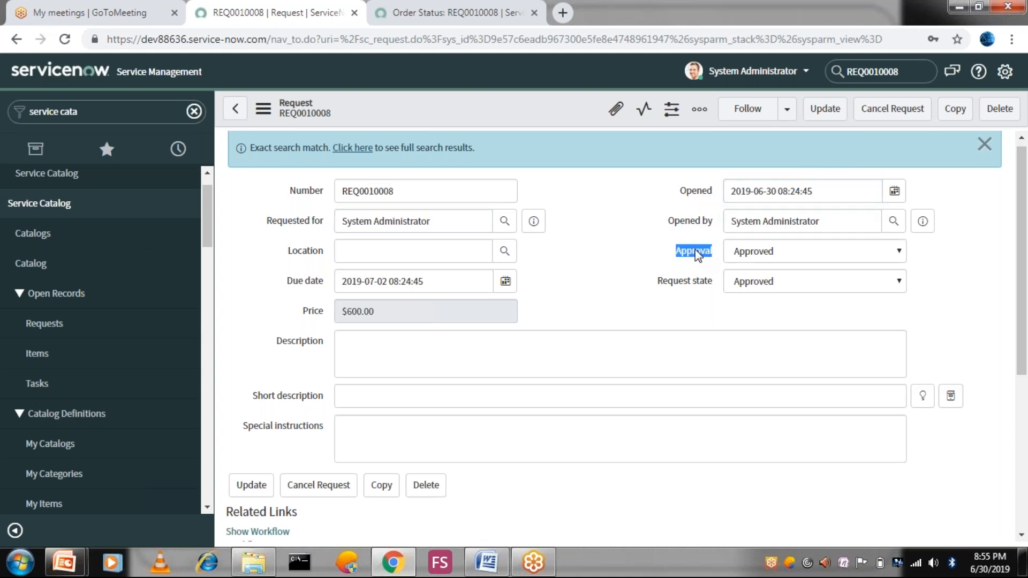
pyautogui.doubleClick(689, 284)
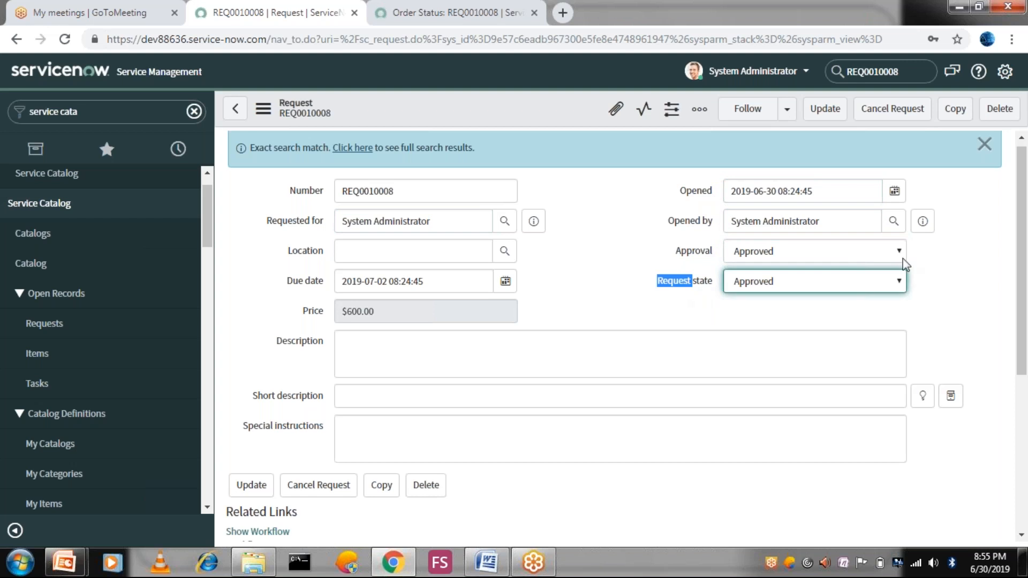
pyautogui.scroll(-6, 1022, 211)
pyautogui.scroll(6, 1024, 209)
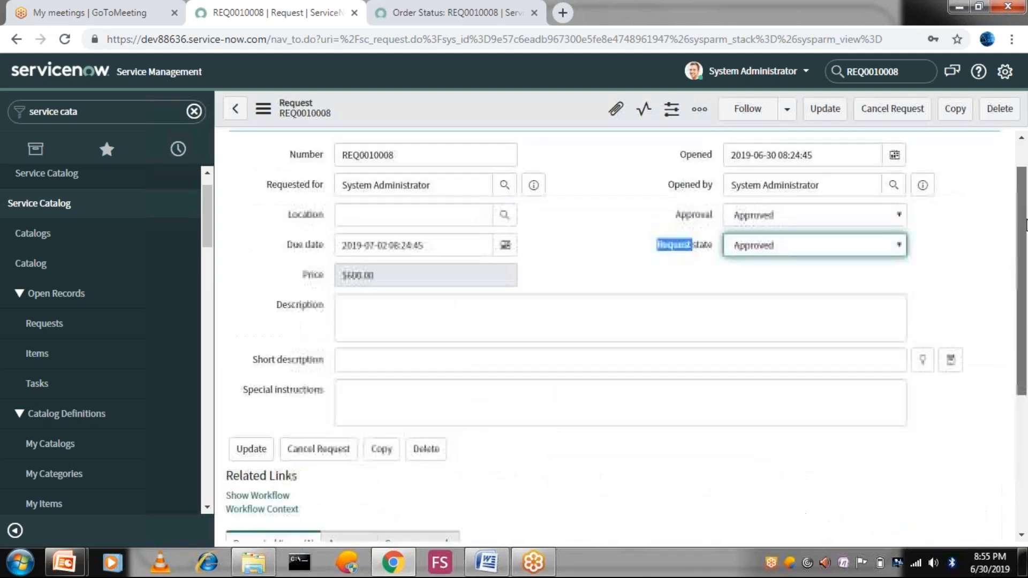
# - Open the request's Apple iPad 3 requested item in a new browser tab and bring that record to the front
pyautogui.moveTo(1024, 207); pyautogui.dragTo(1024, 353)
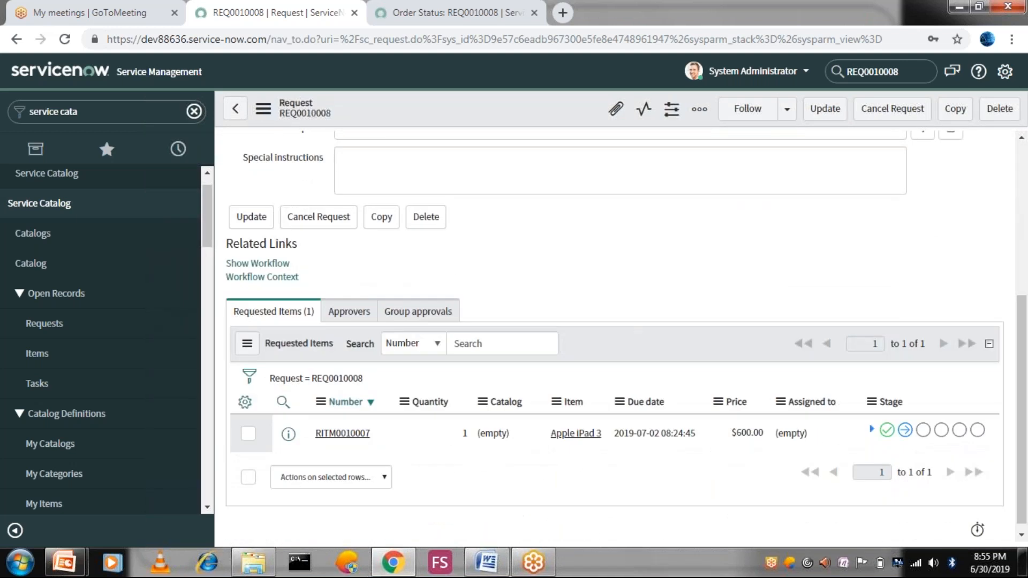
pyautogui.rightClick(293, 438)
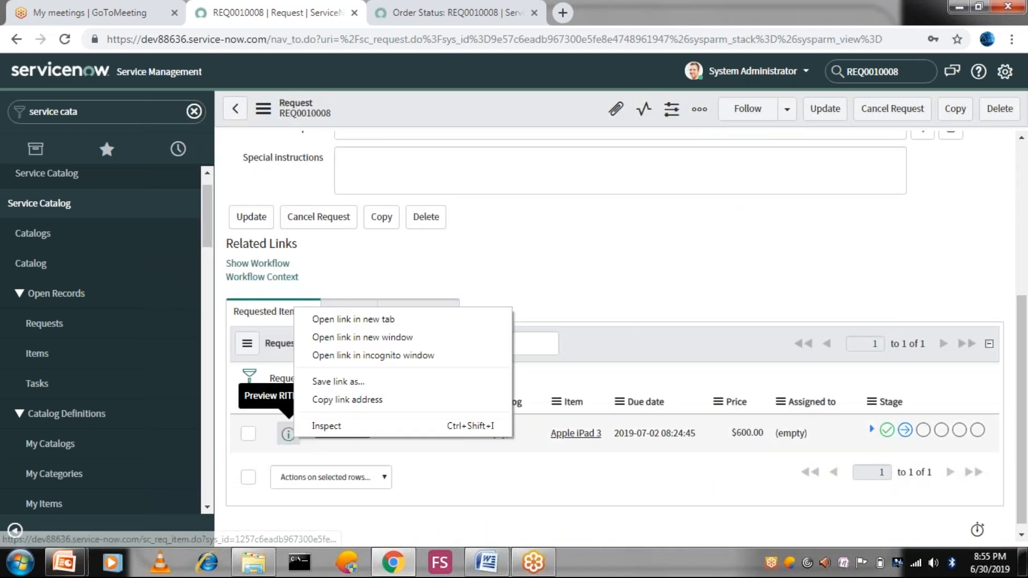
pyautogui.click(355, 320)
pyautogui.click(598, 10)
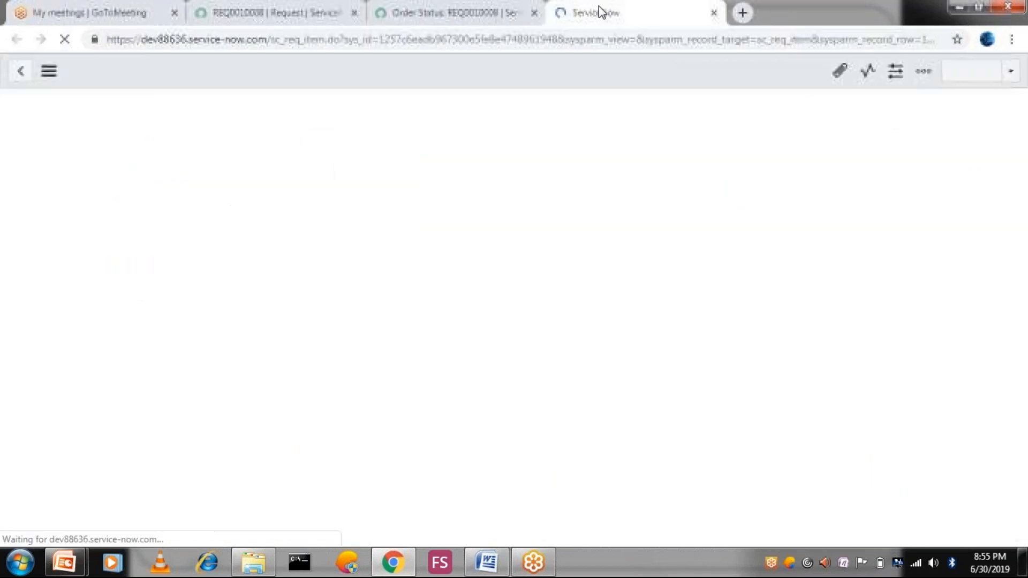
pyautogui.click(470, 6)
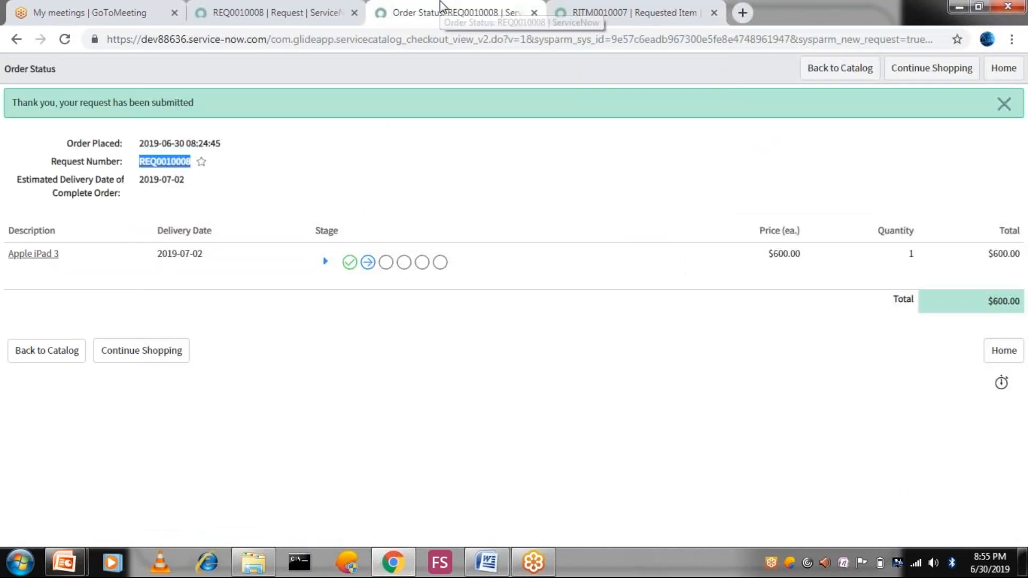
pyautogui.click(561, 6)
pyautogui.click(293, 10)
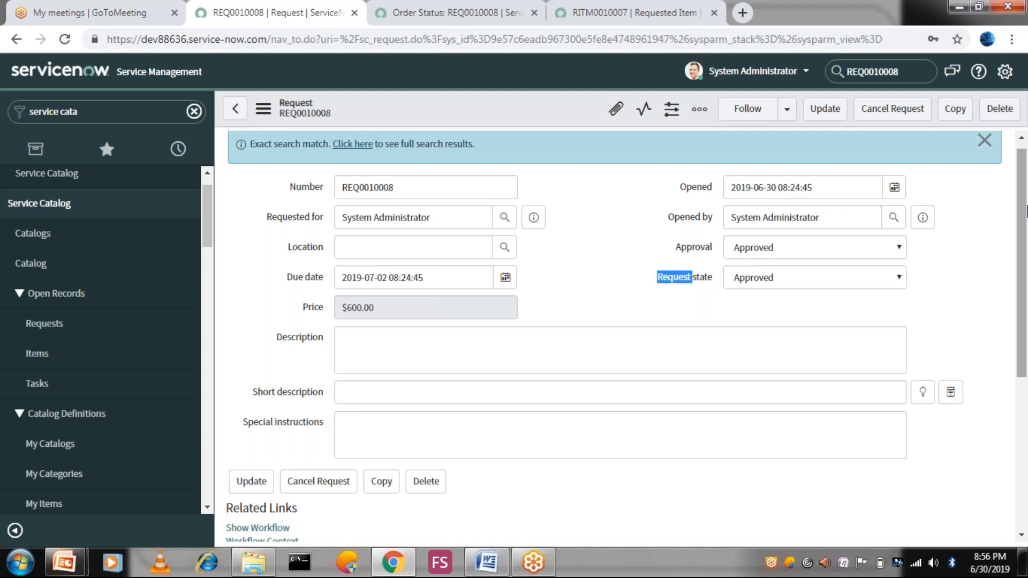
pyautogui.click(646, 7)
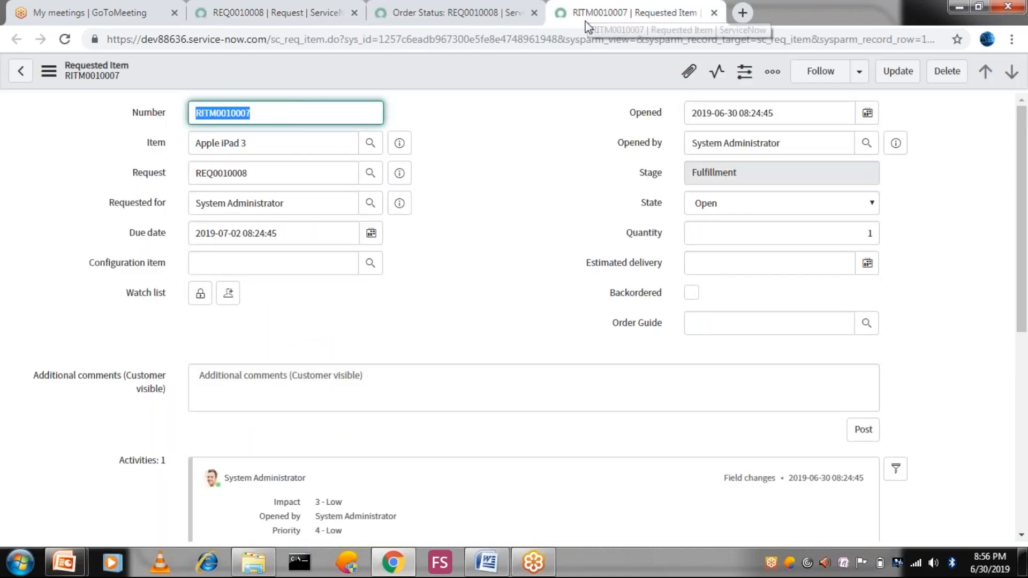
# - Examine the requested item record, including its number, item, request, requested for, due date and configuration item fields
pyautogui.moveTo(1025, 173); pyautogui.dragTo(1026, 390)
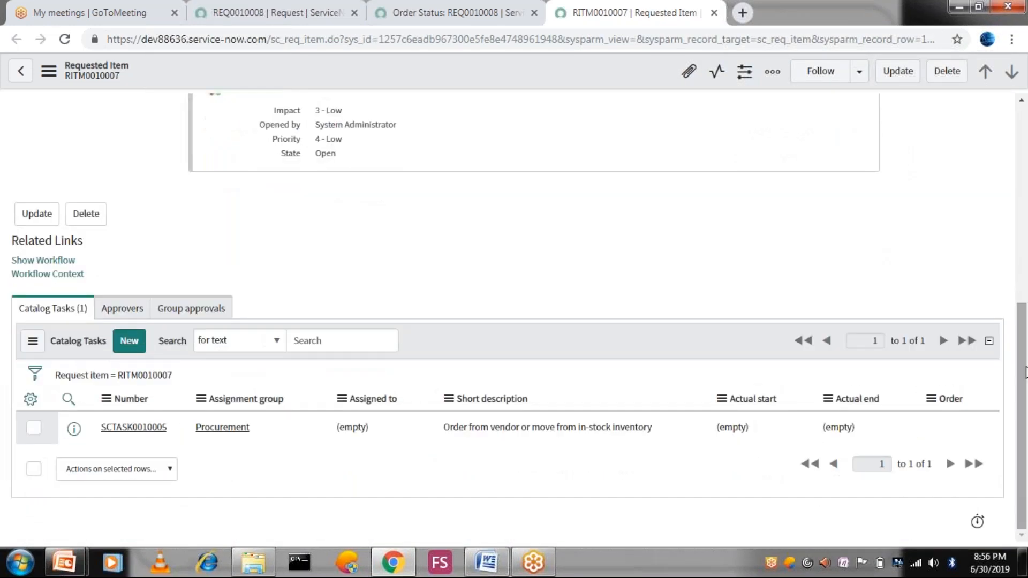
pyautogui.moveTo(1024, 320); pyautogui.dragTo(1023, 129)
pyautogui.doubleClick(350, 106)
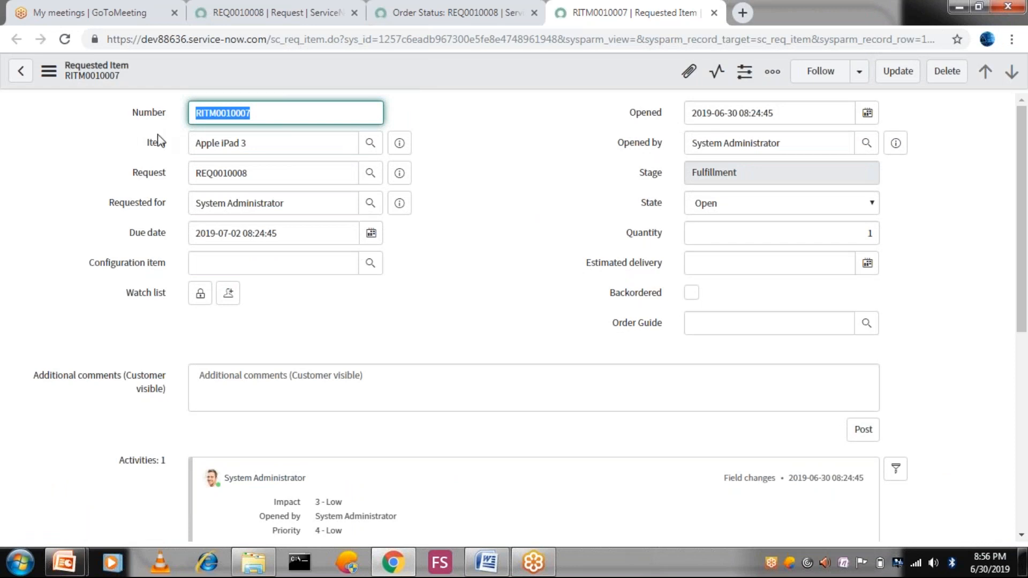
pyautogui.click(158, 180)
pyautogui.doubleClick(149, 214)
pyautogui.click(153, 234)
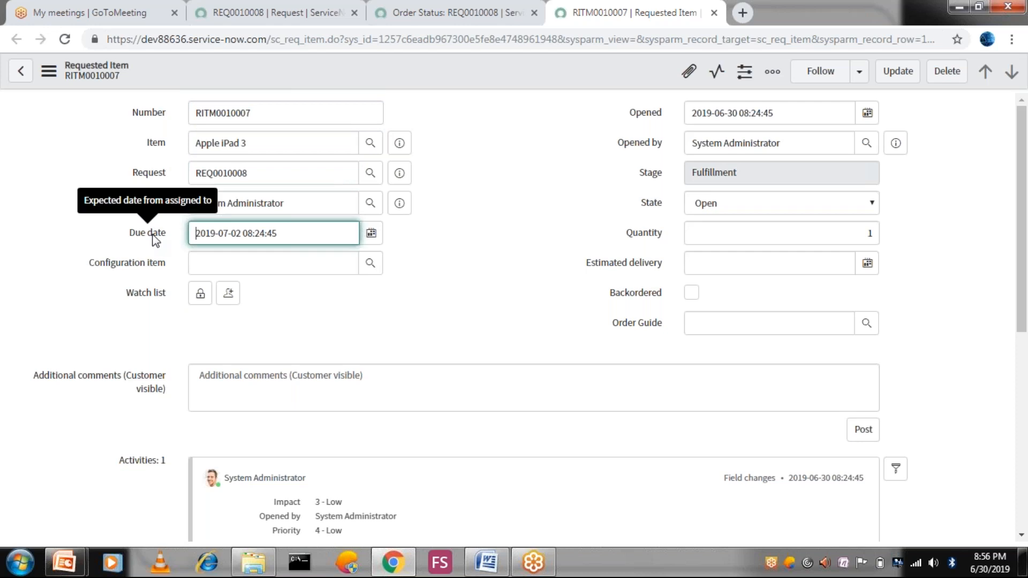
pyautogui.click(156, 266)
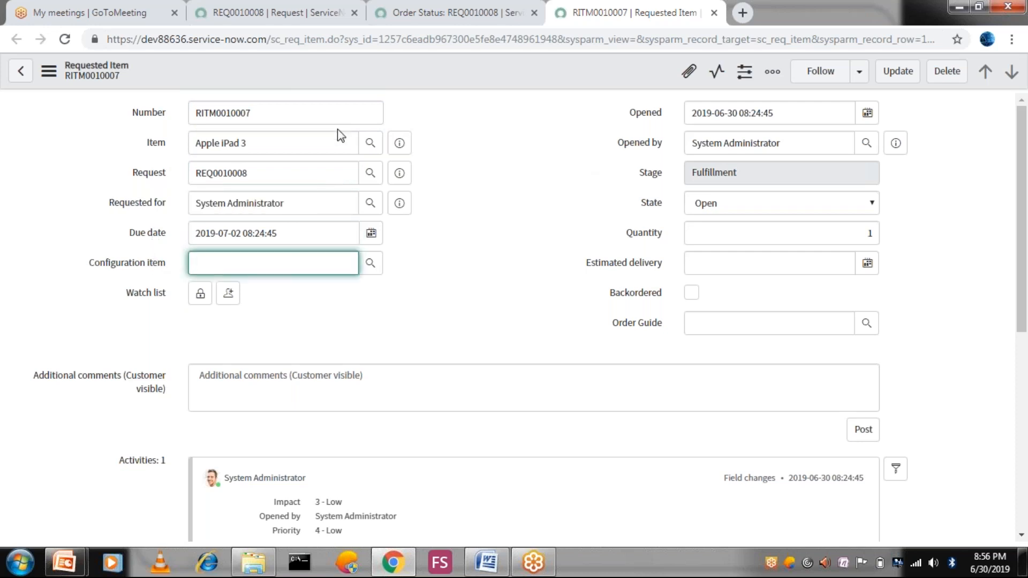
pyautogui.tripleClick(302, 135)
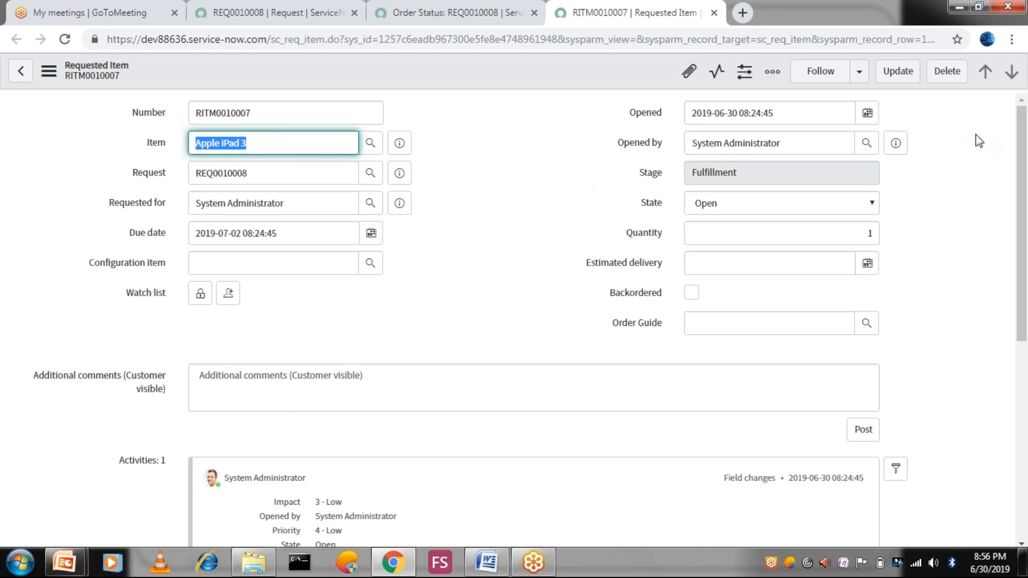
# - Open the catalog task of the Apple iPad 3 requested item in a new browser tab and bring that record to the front
pyautogui.moveTo(1023, 143); pyautogui.dragTo(1026, 336)
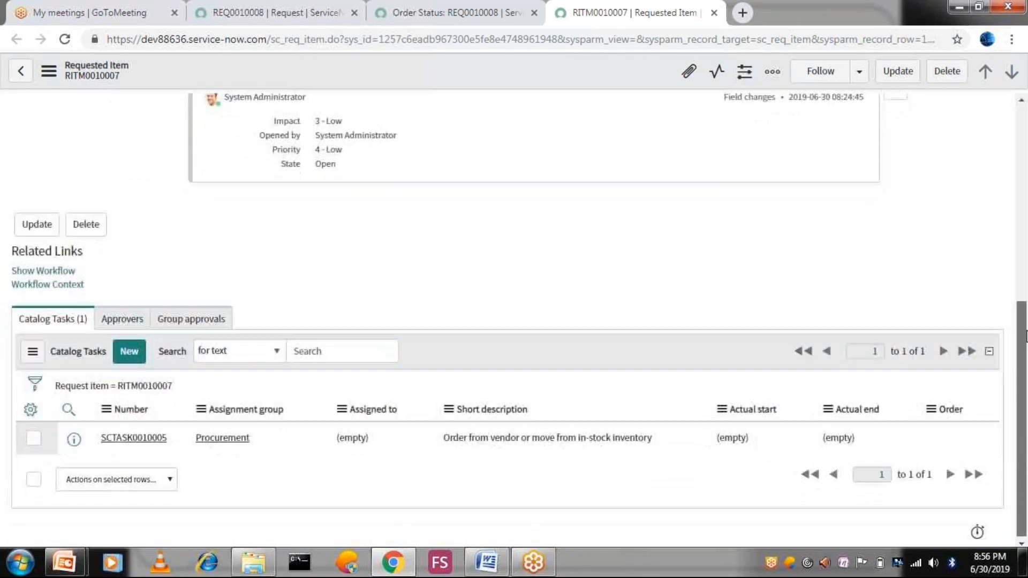
pyautogui.click(61, 321)
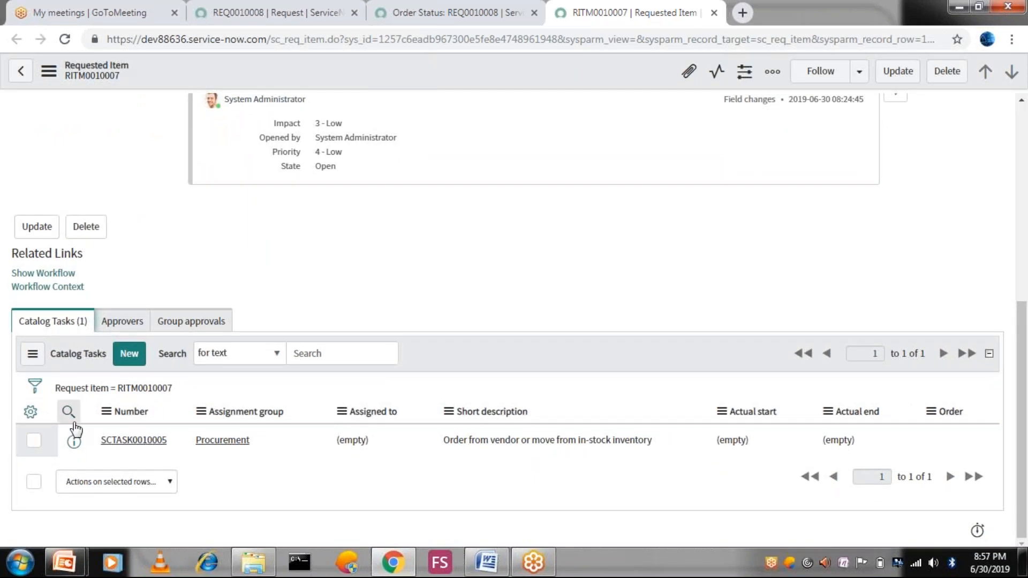
pyautogui.rightClick(74, 441)
pyautogui.press('Escape')
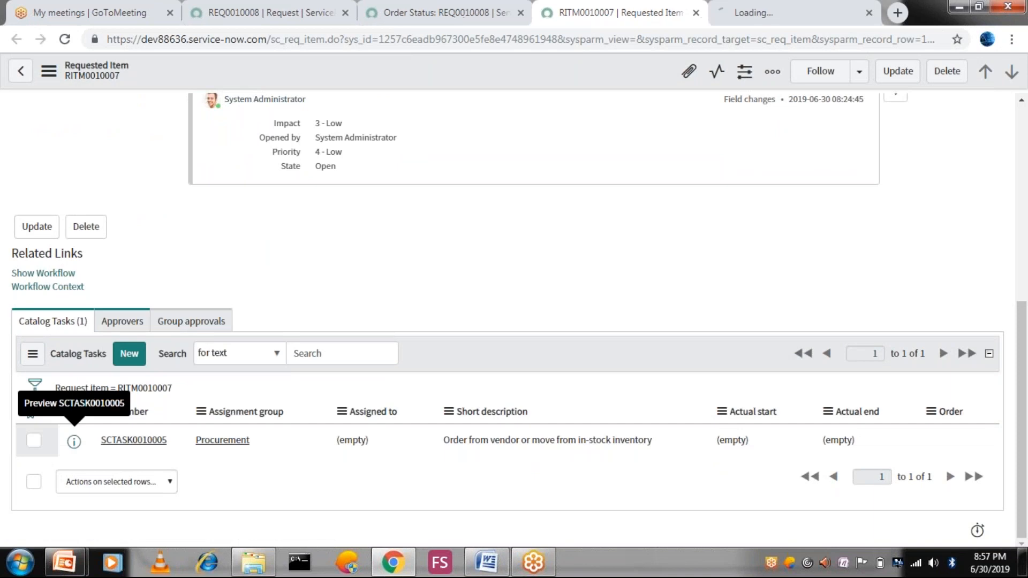
pyautogui.click(753, 1)
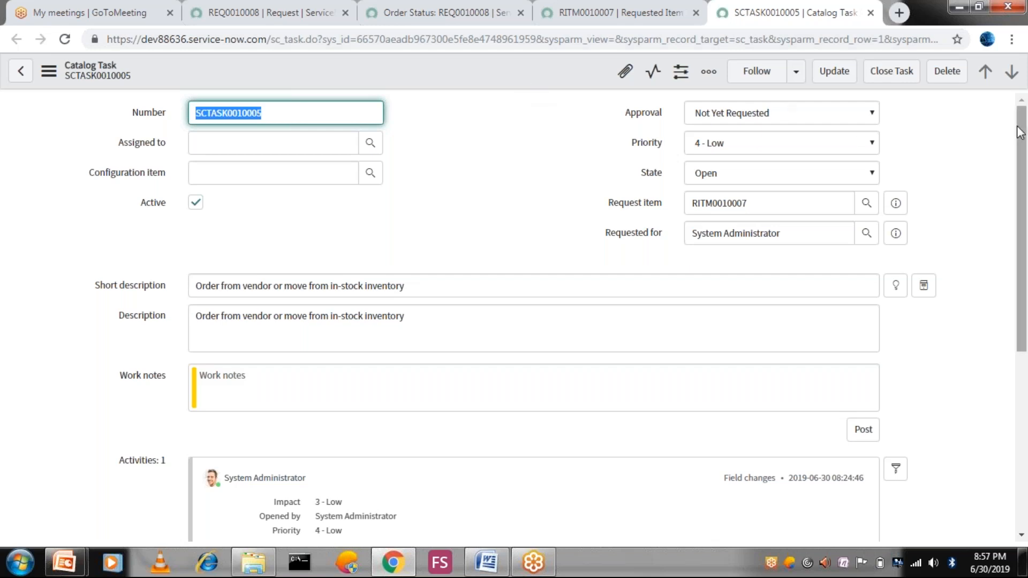
pyautogui.moveTo(1020, 133)
pyautogui.mouseDown()
pyautogui.moveTo(1020, 309)
pyautogui.moveTo(1020, 130)
pyautogui.mouseUp()
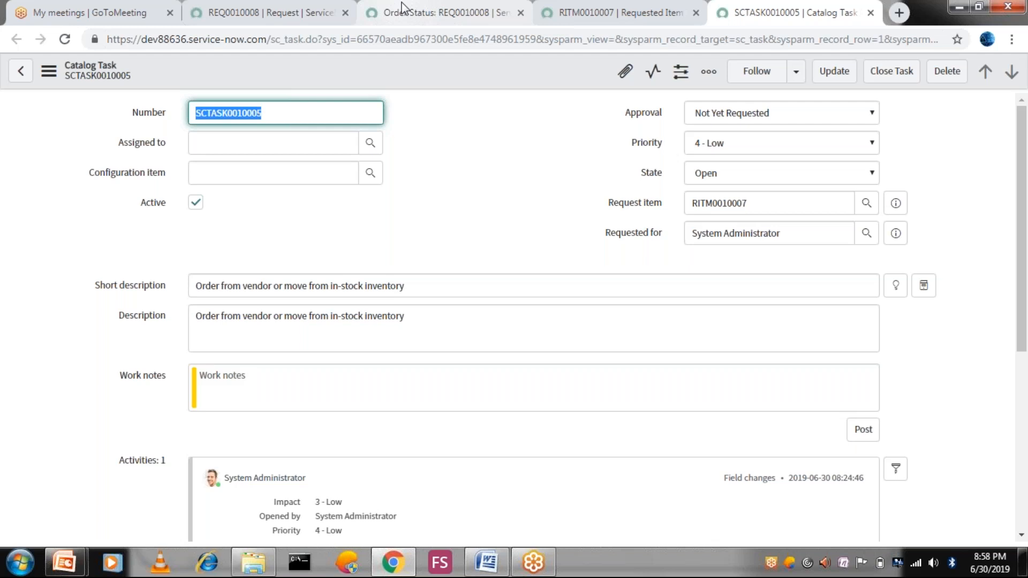
# - Review the request record, the order status page and the catalog task record against each other
pyautogui.click(434, 11)
pyautogui.click(294, 10)
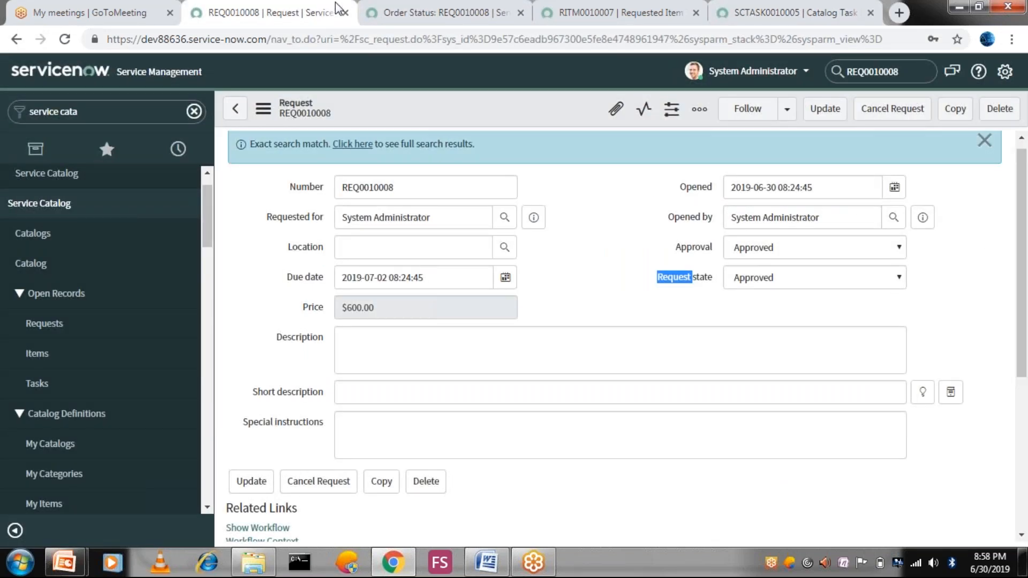
pyautogui.click(390, 8)
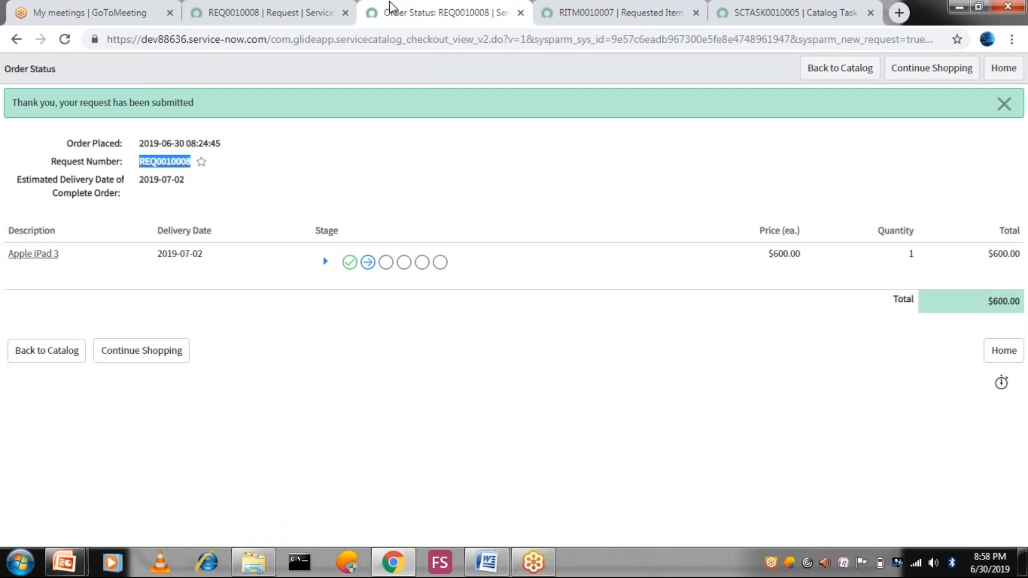
pyautogui.click(787, 11)
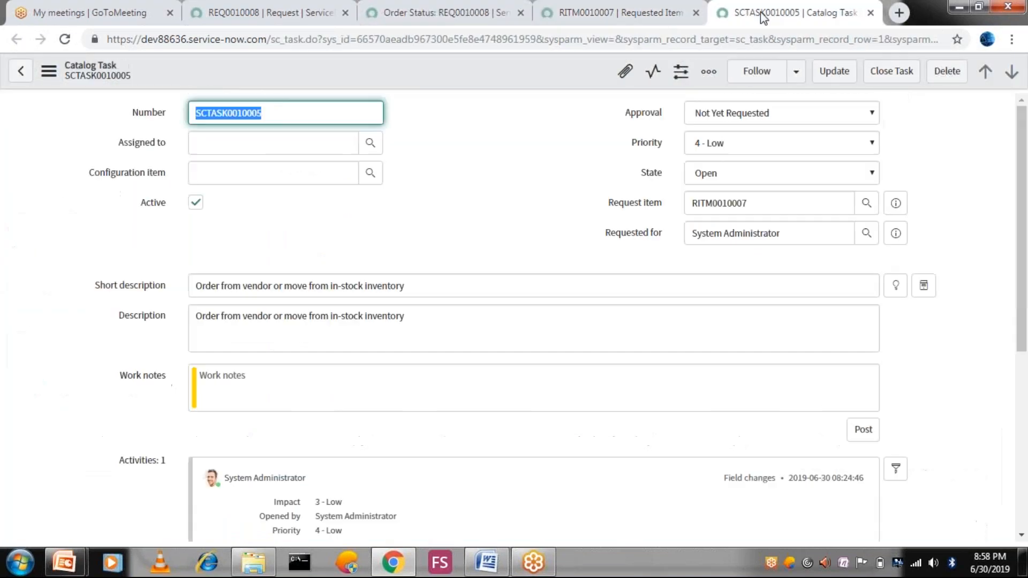
# - Open Catalogs from the request page in a new browser tab and open the Apple iPad 3 item in the Service Catalog
pyautogui.click(246, 7)
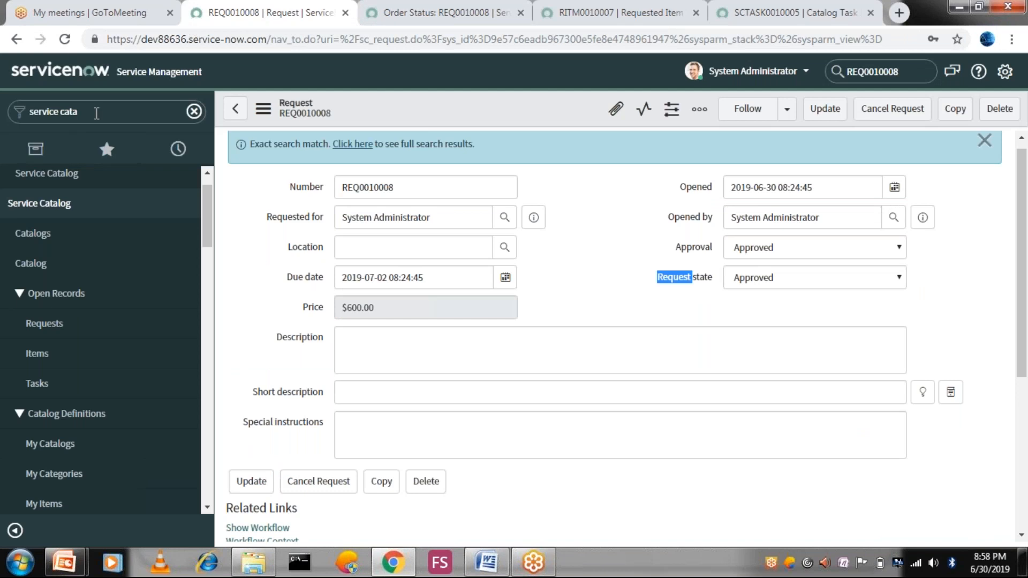
pyautogui.click(95, 111)
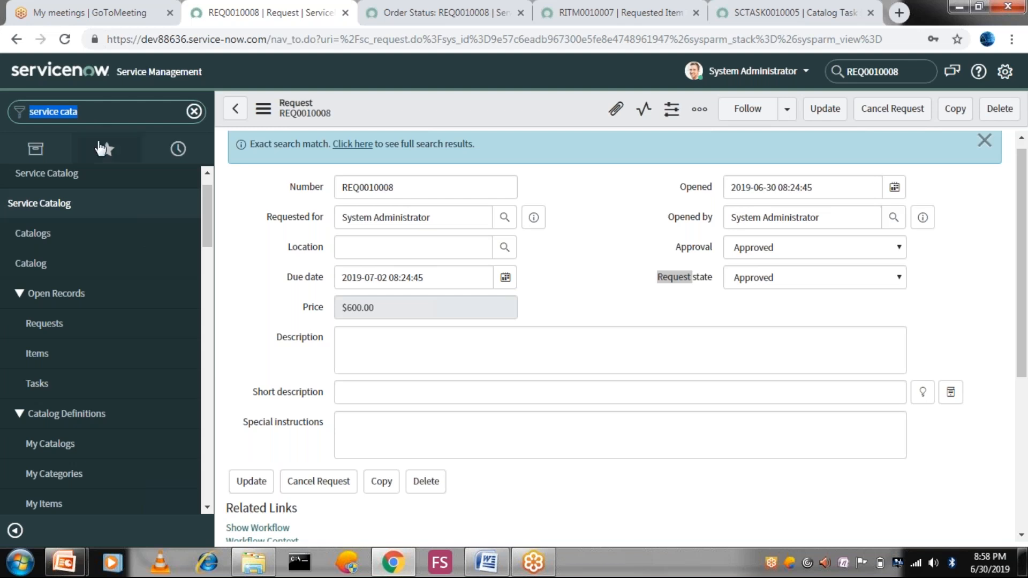
pyautogui.click(69, 234)
pyautogui.rightClick(69, 234)
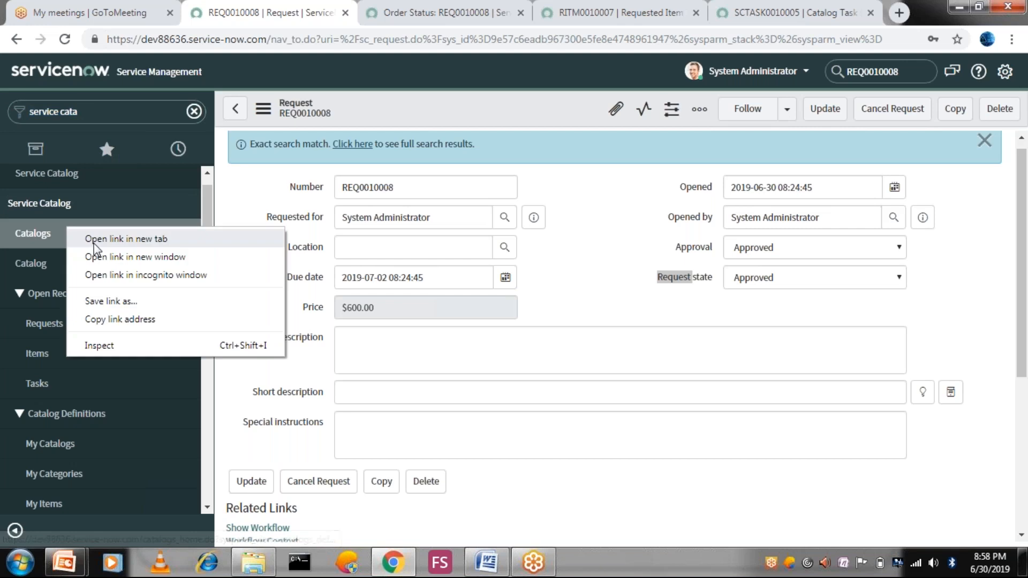
pyautogui.click(129, 172)
pyautogui.click(355, 12)
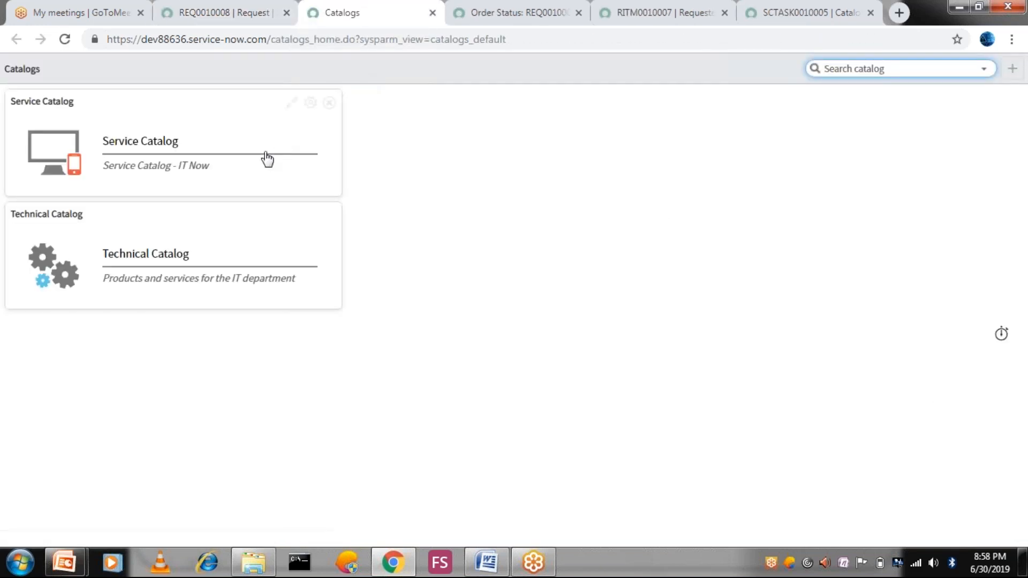
pyautogui.click(268, 154)
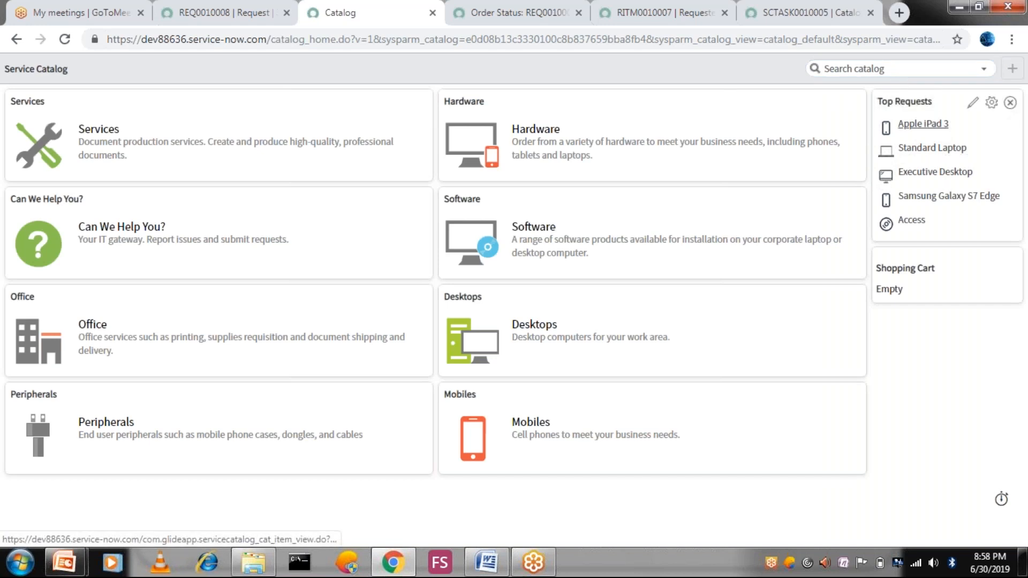
pyautogui.click(923, 124)
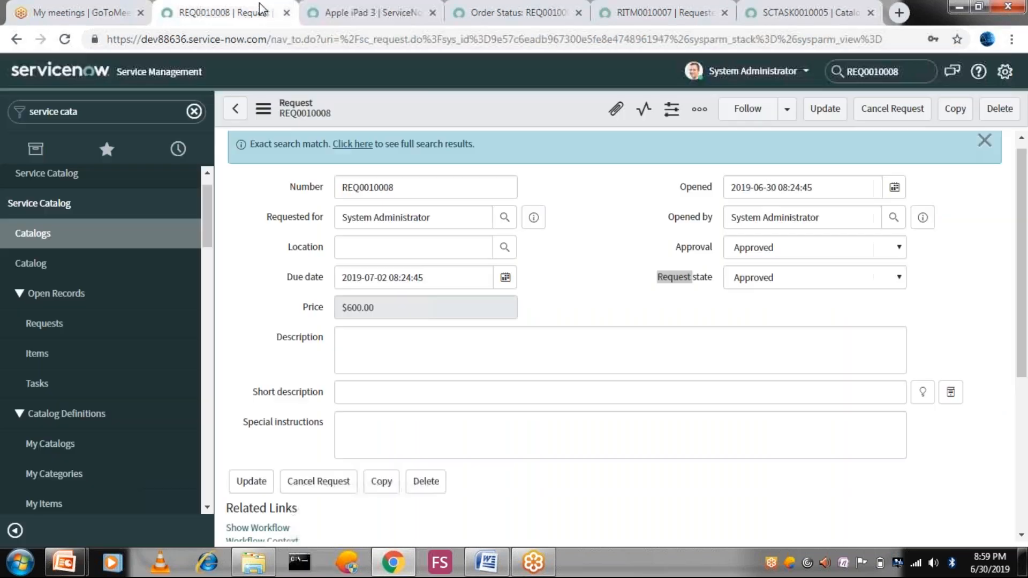
# - Open the Service Catalog's Maintain Items list from the request page in a new browser tab and bring it to the front
pyautogui.click(264, 13)
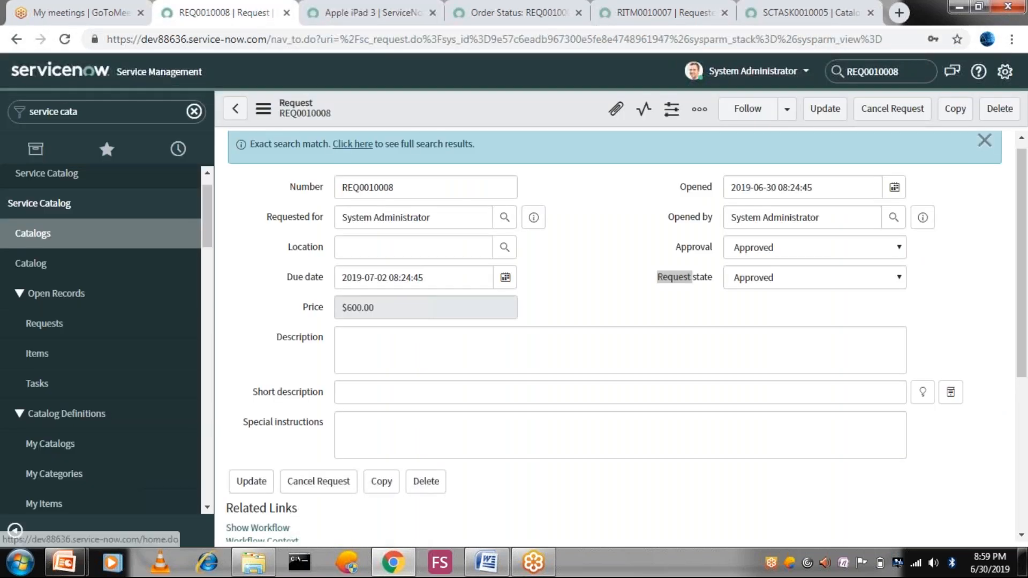
pyautogui.click(99, 115)
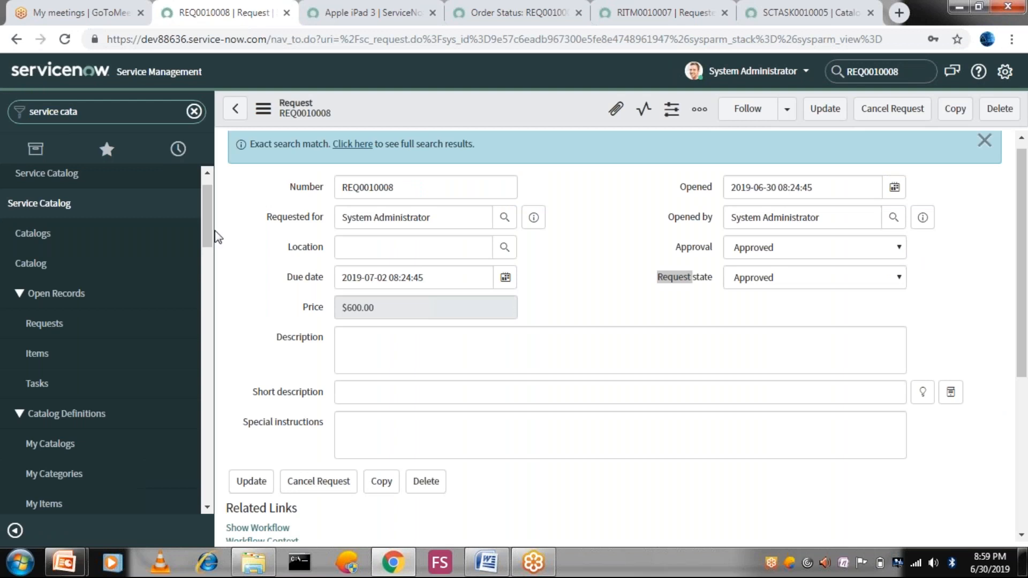
pyautogui.moveTo(209, 211); pyautogui.dragTo(204, 285)
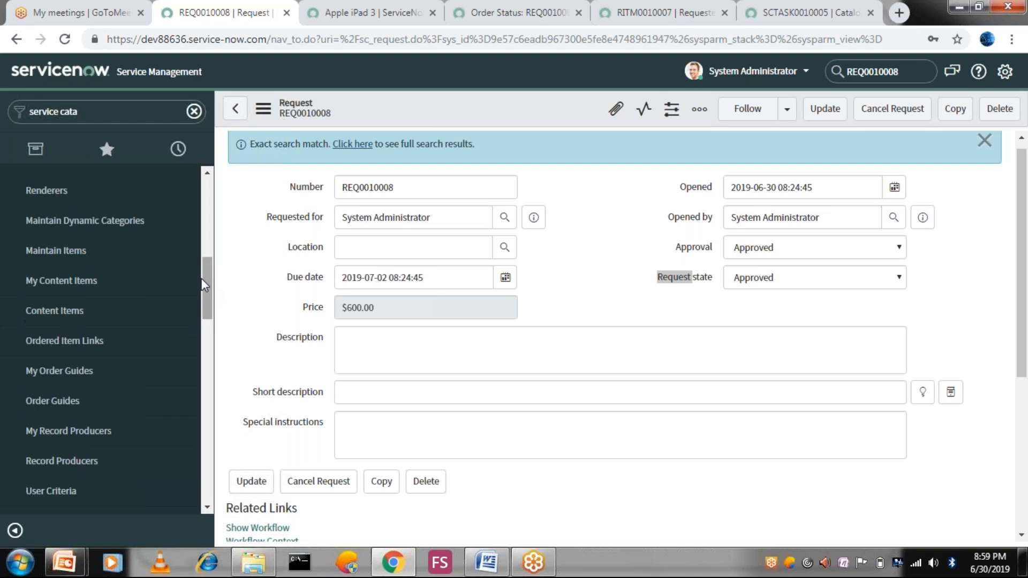
pyautogui.rightClick(103, 257)
pyautogui.click(161, 265)
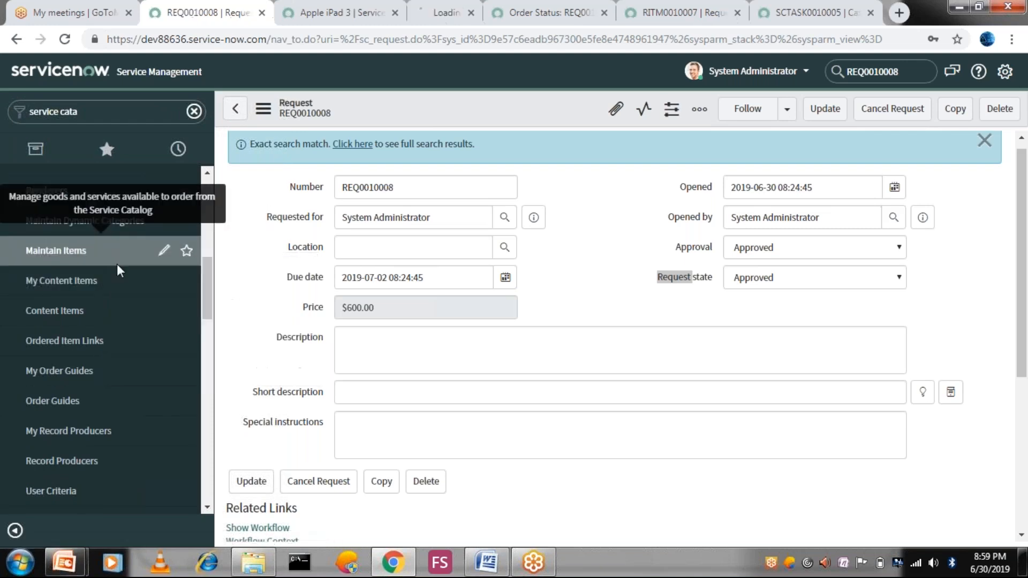
pyautogui.click(428, 12)
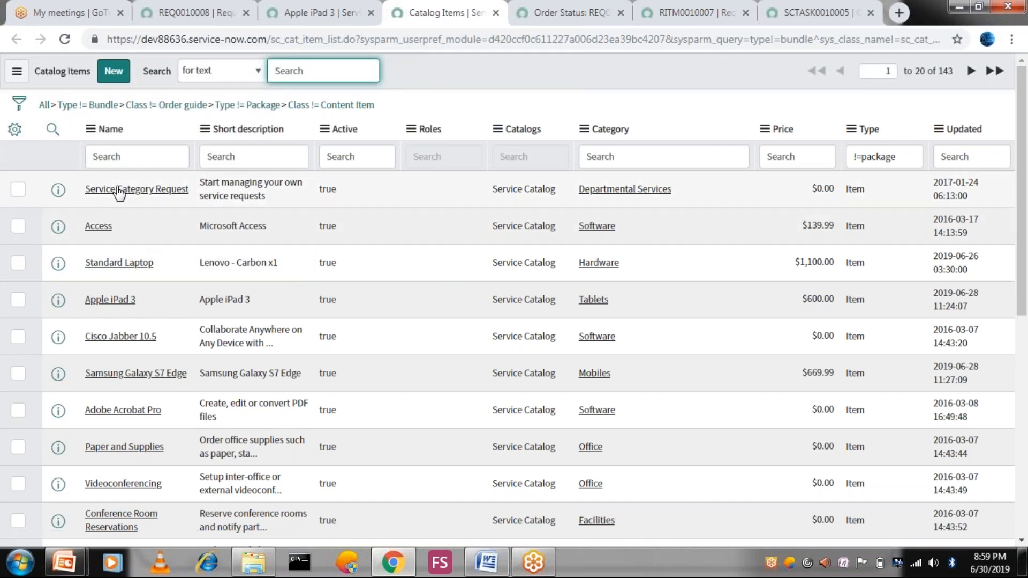
# - Open the Apple iPad 3 catalog item record in a new browser tab and view its details down to the related lists
pyautogui.rightClick(62, 305)
pyautogui.click(71, 314)
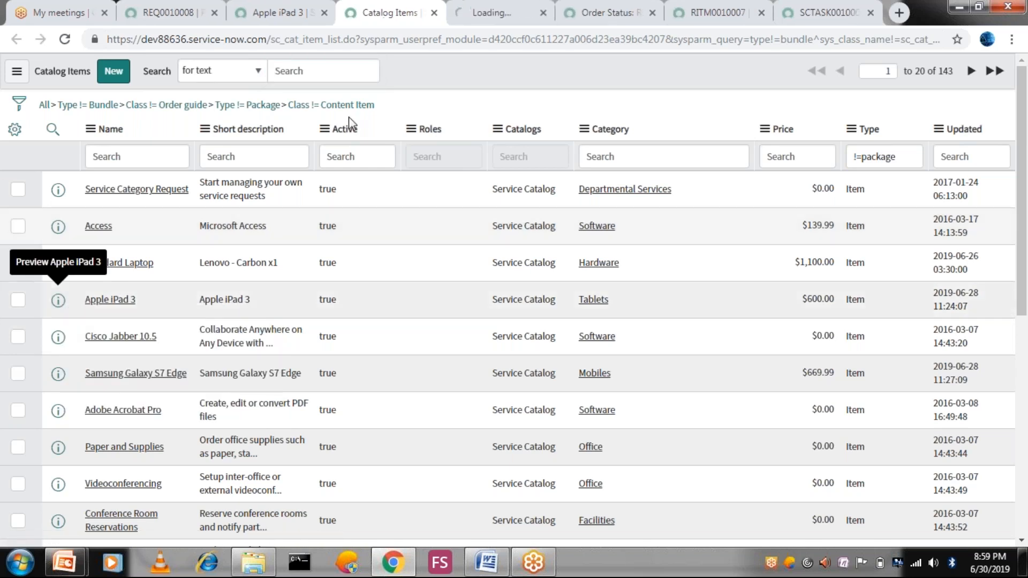
pyautogui.click(475, 10)
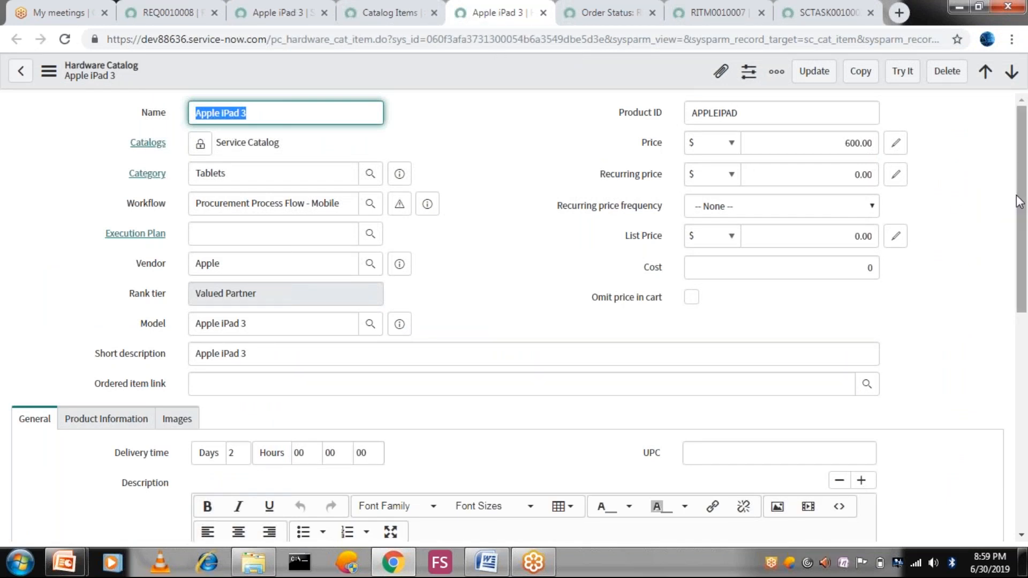
pyautogui.scroll(-1, 1019, 209)
pyautogui.moveTo(1024, 208); pyautogui.dragTo(1026, 428)
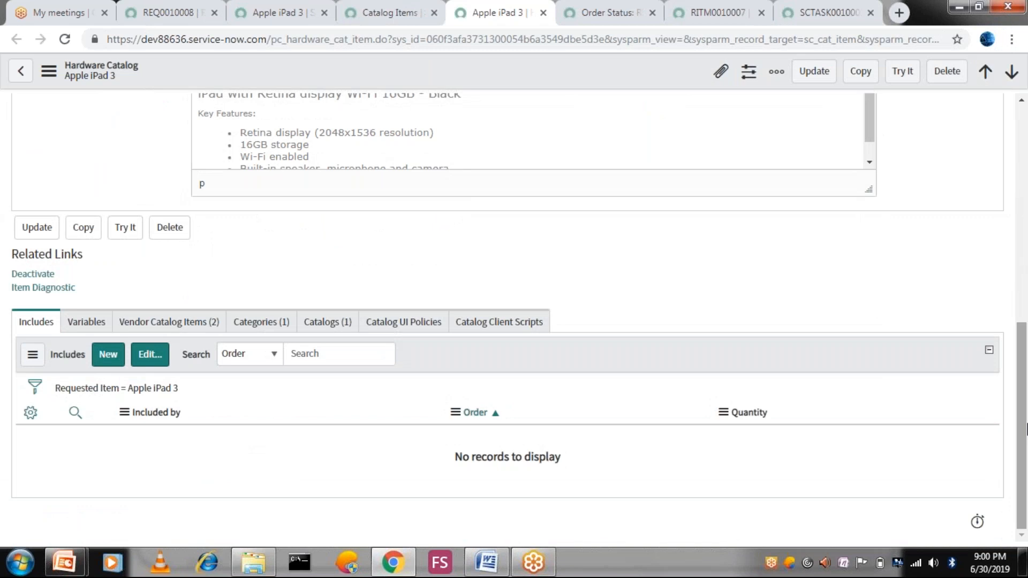
# - Preview the Apple iPad 3 order page with Try It, examine its layout, and look back at the order status and catalog items list
pyautogui.click(352, 7)
pyautogui.click(489, 12)
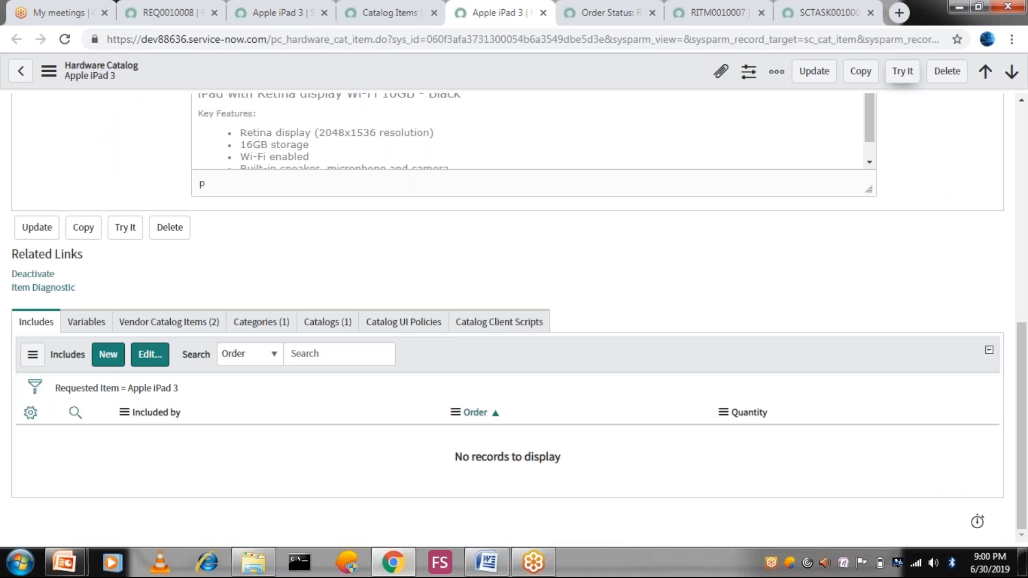
pyautogui.click(904, 86)
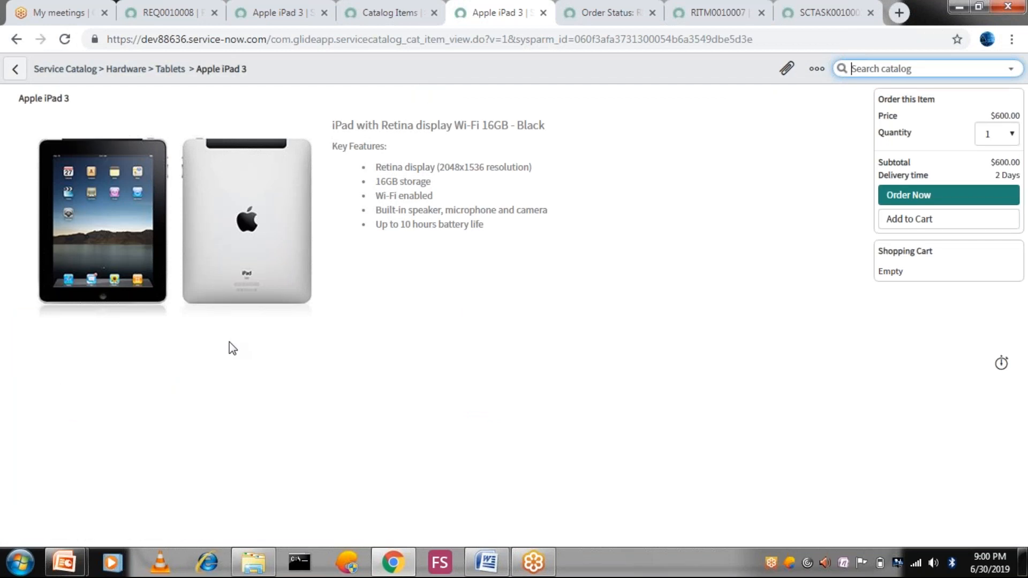
pyautogui.click(50, 347)
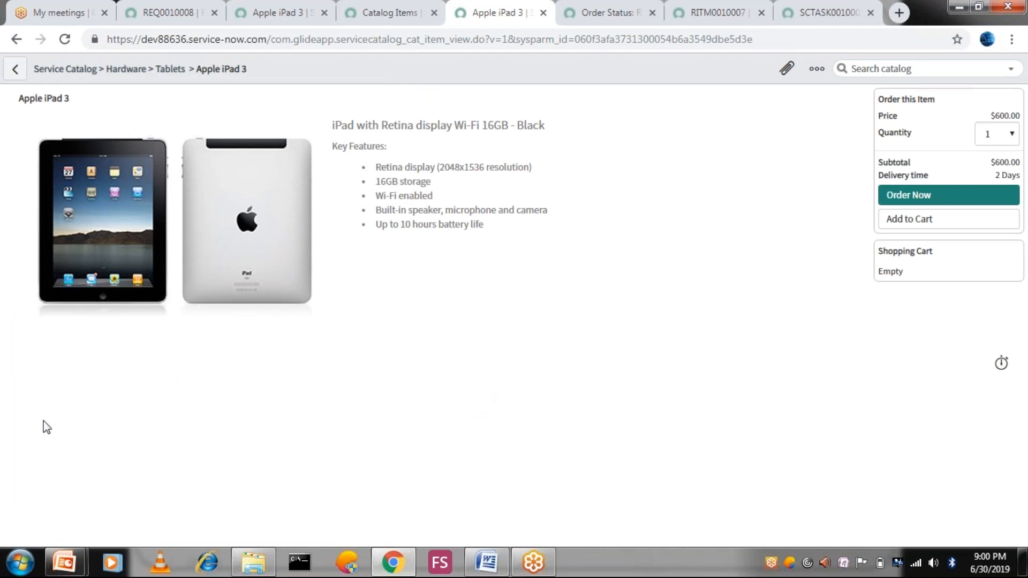
pyautogui.click(413, 3)
pyautogui.click(500, 11)
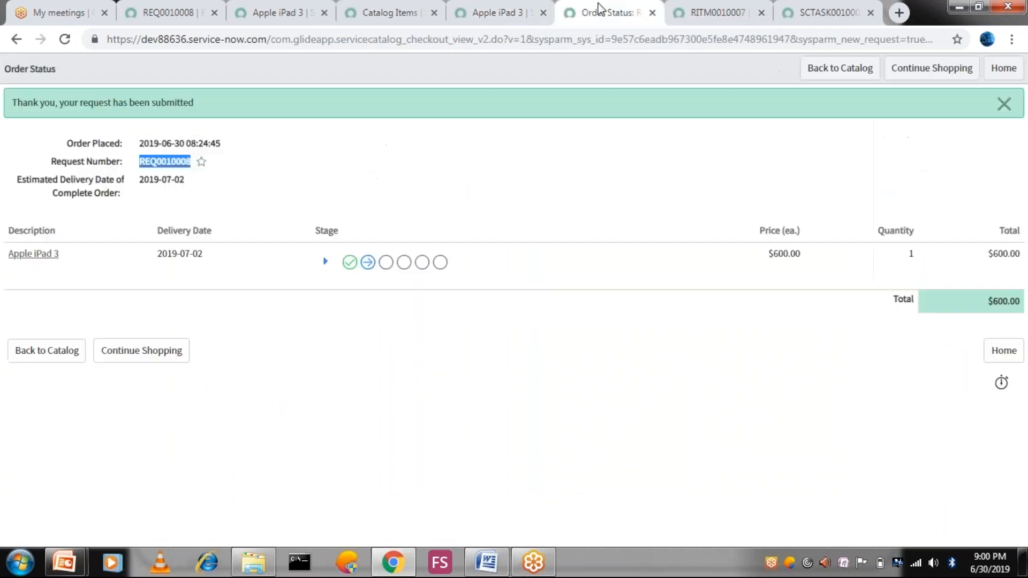
pyautogui.click(356, 6)
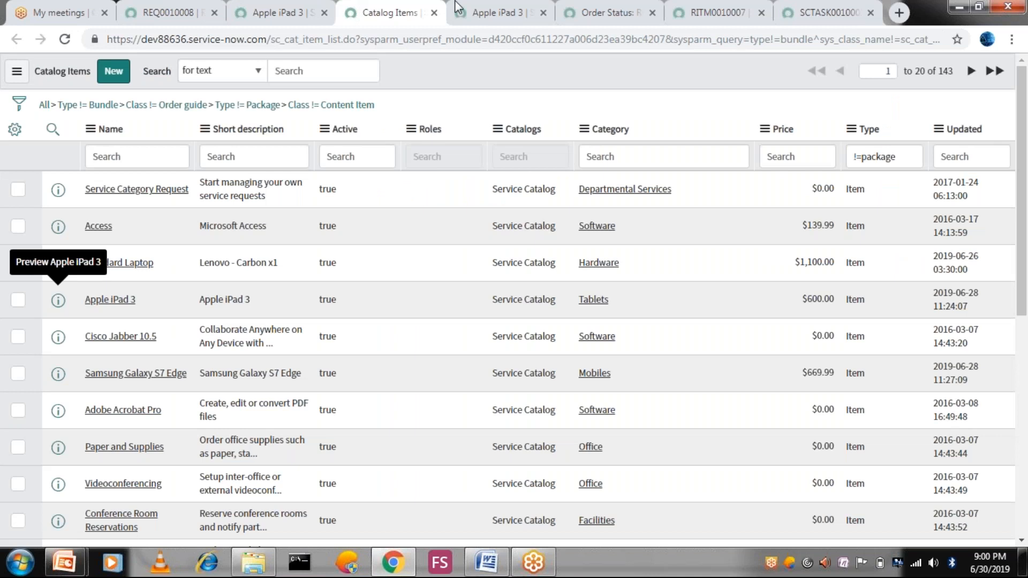
# - Return to the Apple iPad 3 catalog item record and start a new record in its Variables related list
pyautogui.click(498, 12)
pyautogui.click(18, 39)
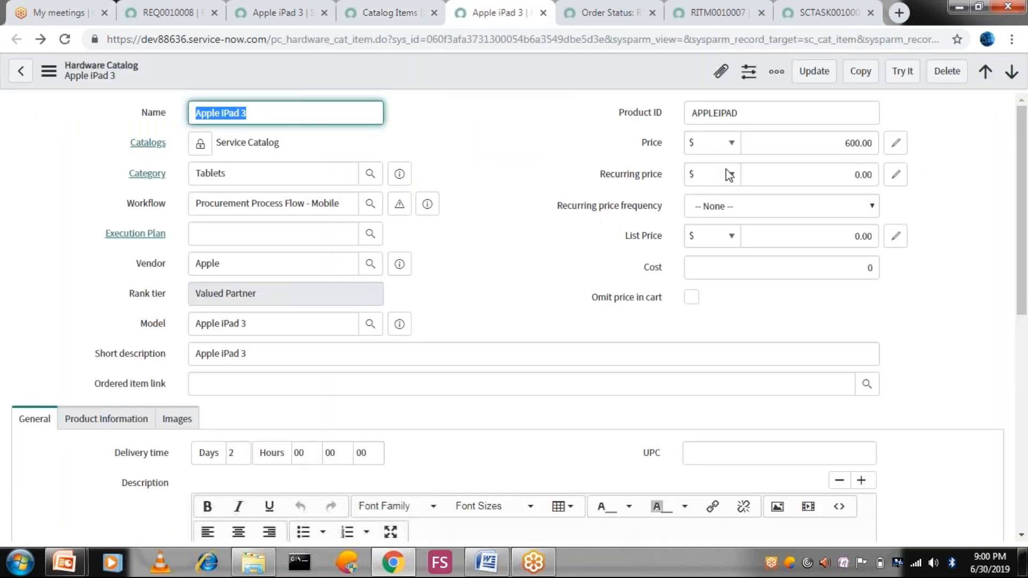
pyautogui.scroll(-4, 1026, 249)
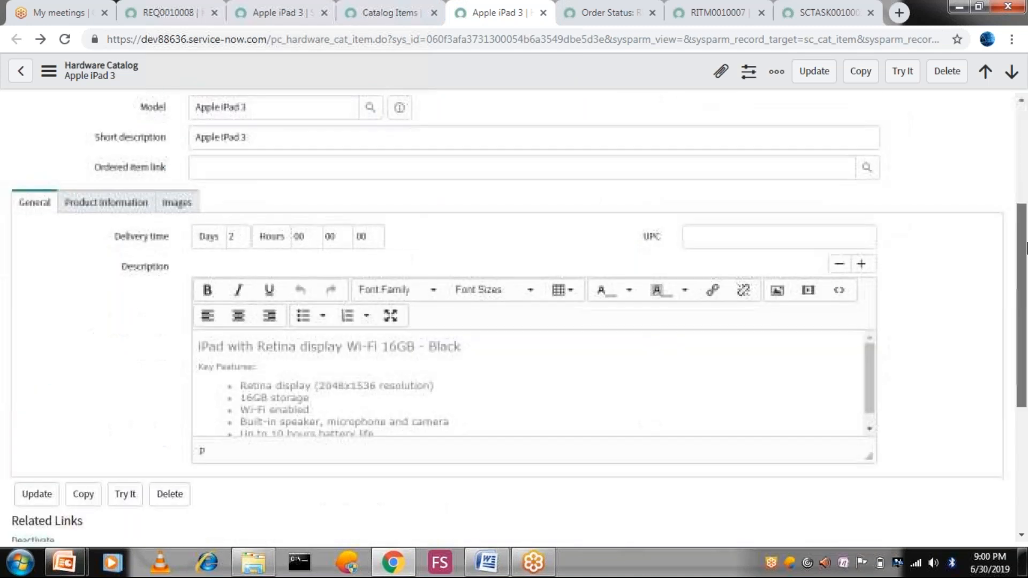
pyautogui.scroll(-5, 1026, 249)
pyautogui.click(96, 331)
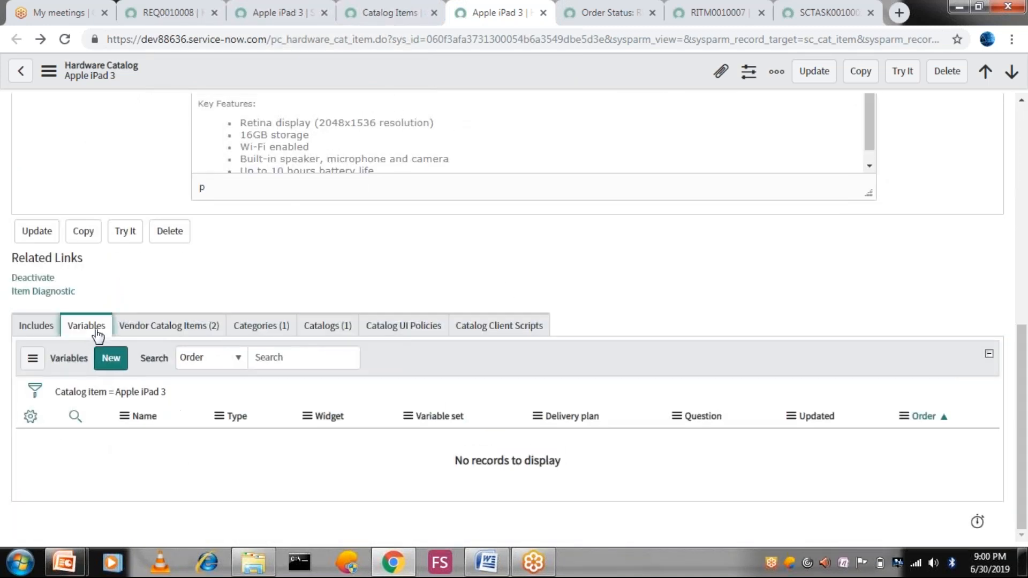
pyautogui.click(109, 368)
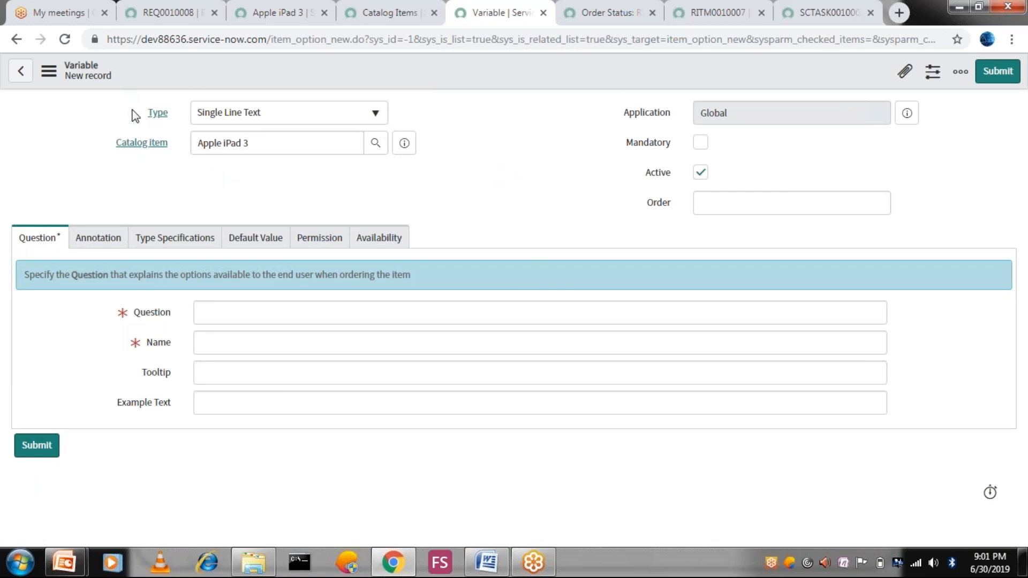
# - Set the new variable's type to Multi Line Text, make it mandatory, and set its order to 10
pyautogui.moveTo(141, 108); pyautogui.dragTo(172, 115)
pyautogui.click(294, 115)
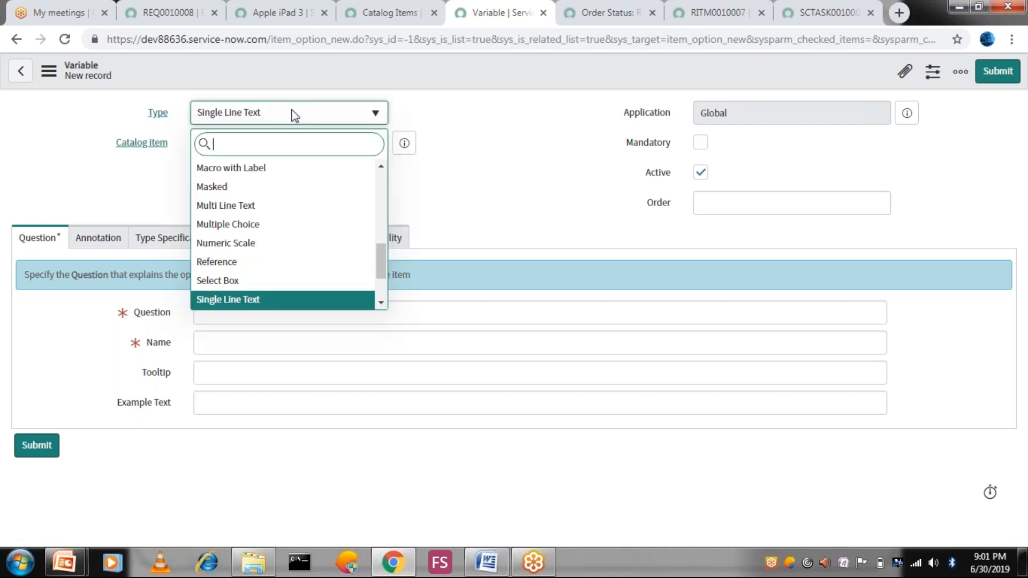
pyautogui.click(251, 206)
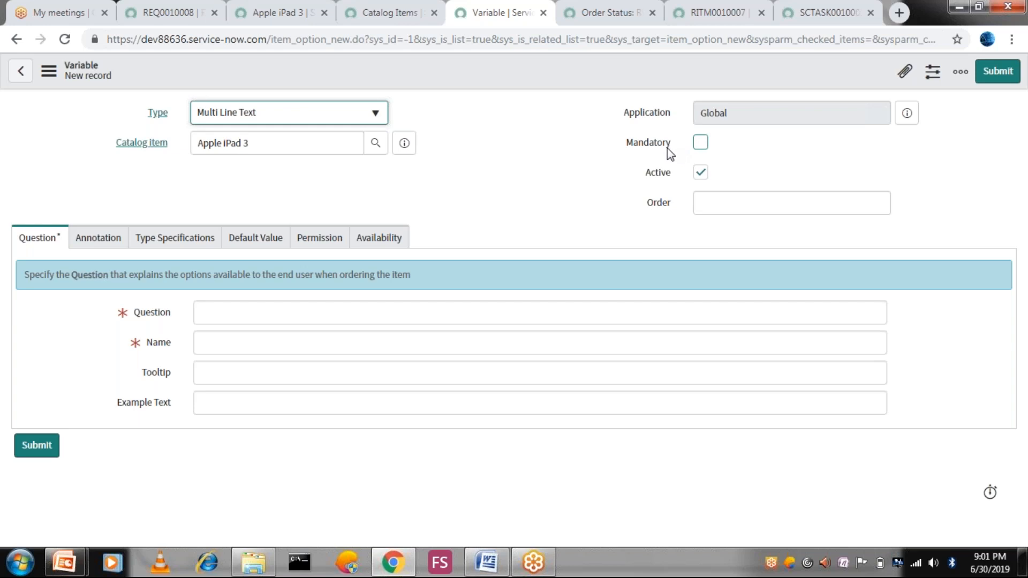
pyautogui.click(698, 150)
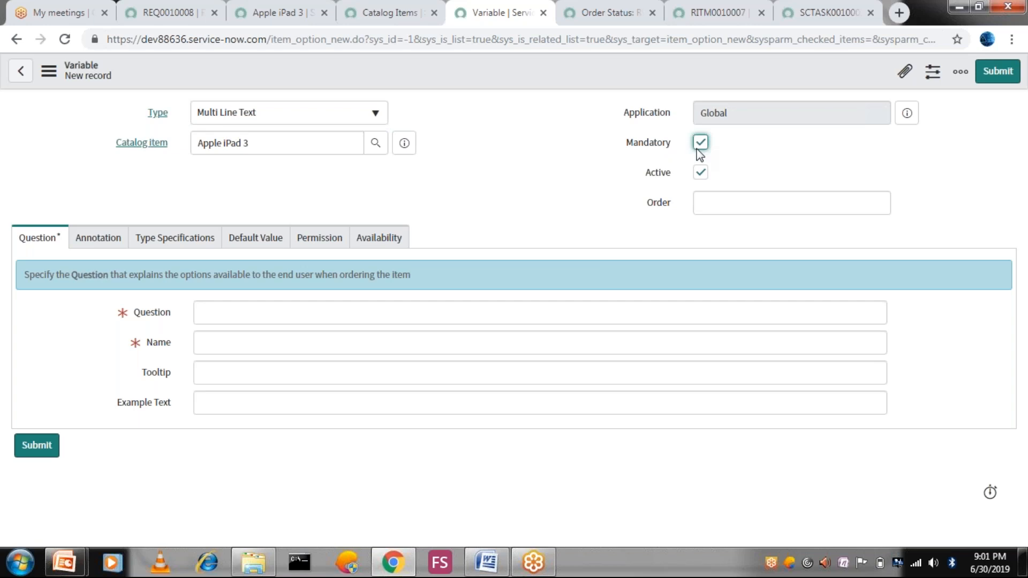
pyautogui.click(727, 202)
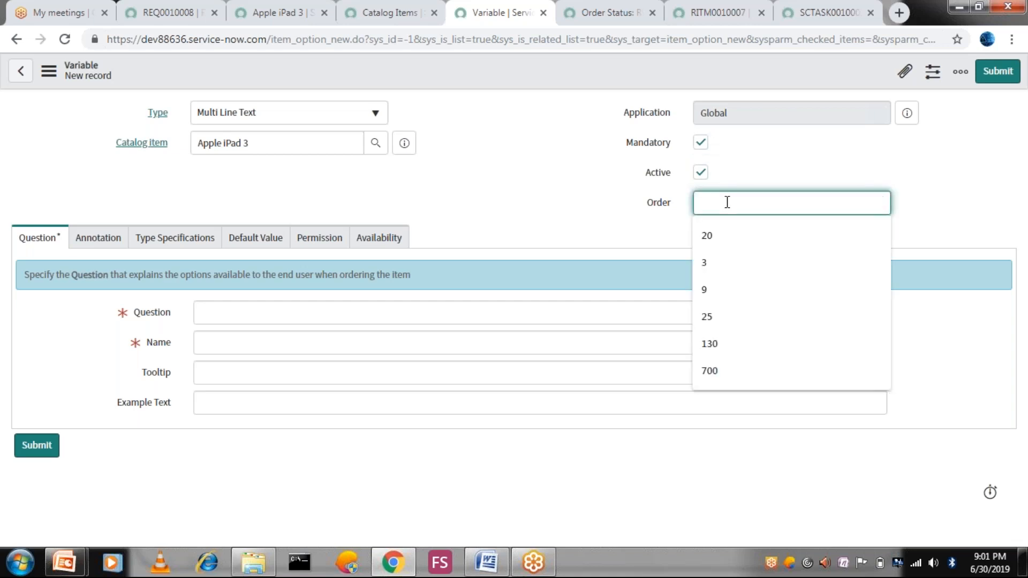
pyautogui.write('10')
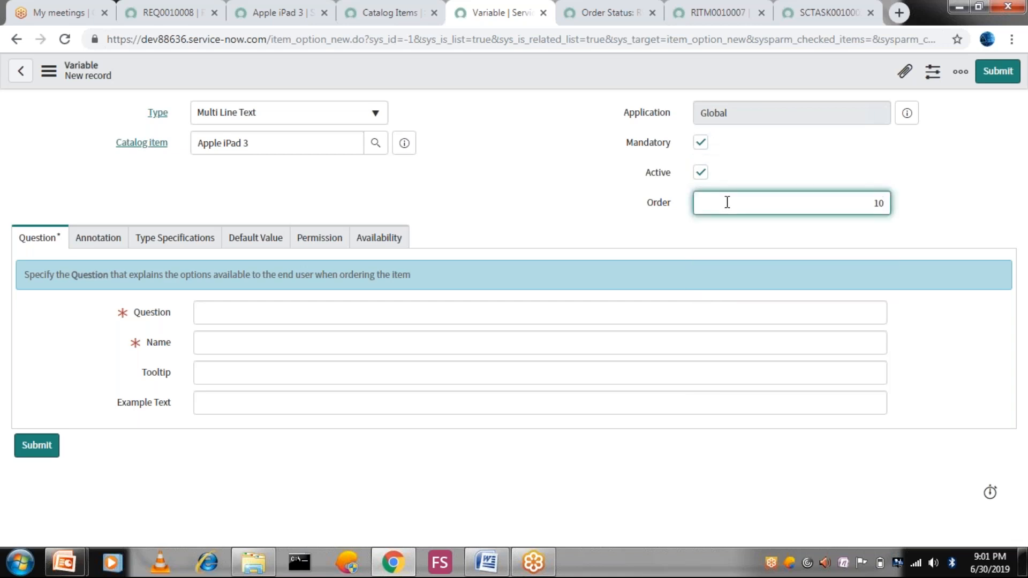
# - Enter "Why you order this item?" as the variable's question, with why_you_order_this_item as its name
pyautogui.click(199, 315)
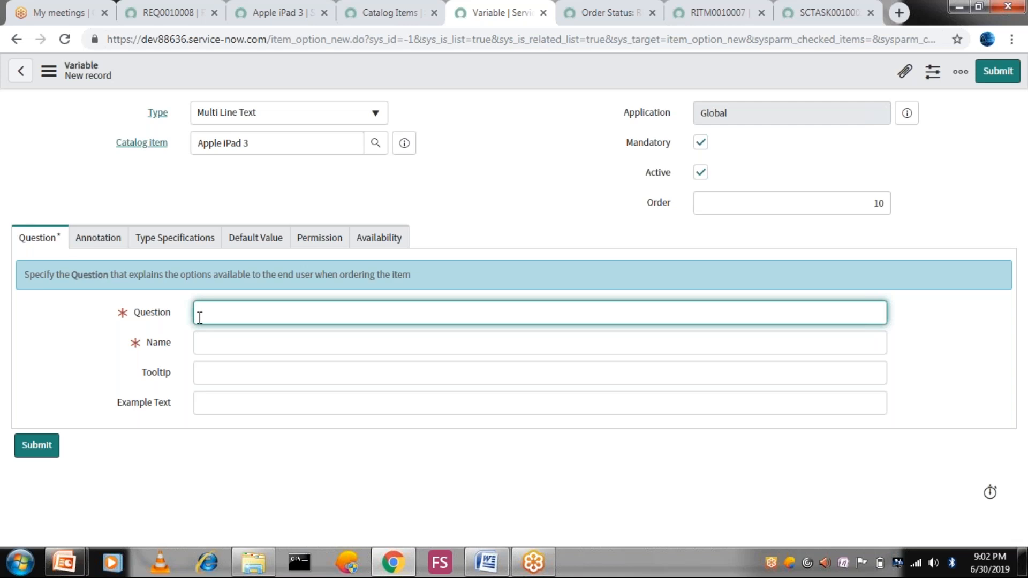
pyautogui.write('Why you order this item?')
pyautogui.moveTo(200, 316); pyautogui.dragTo(338, 304)
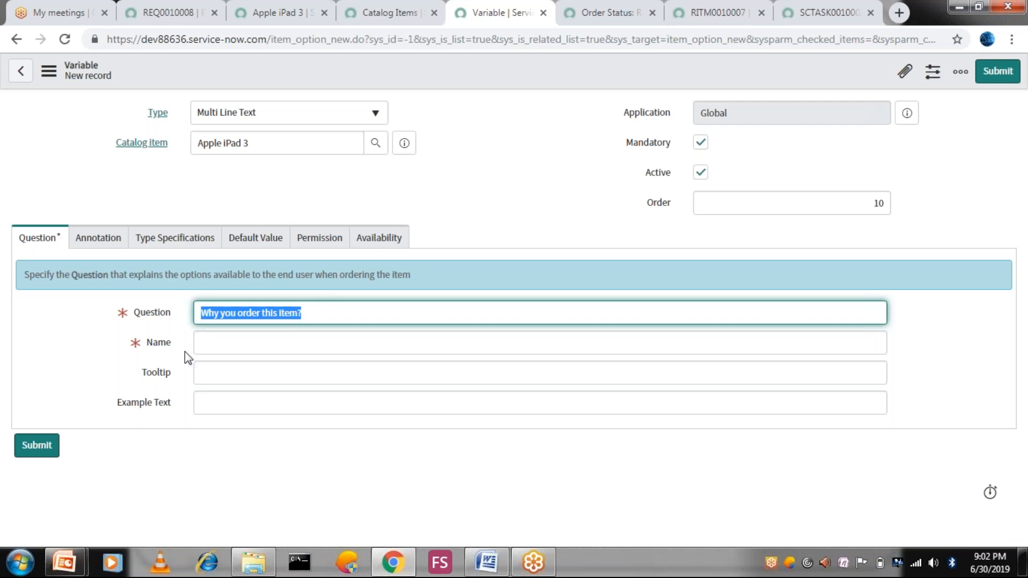
pyautogui.click(199, 317)
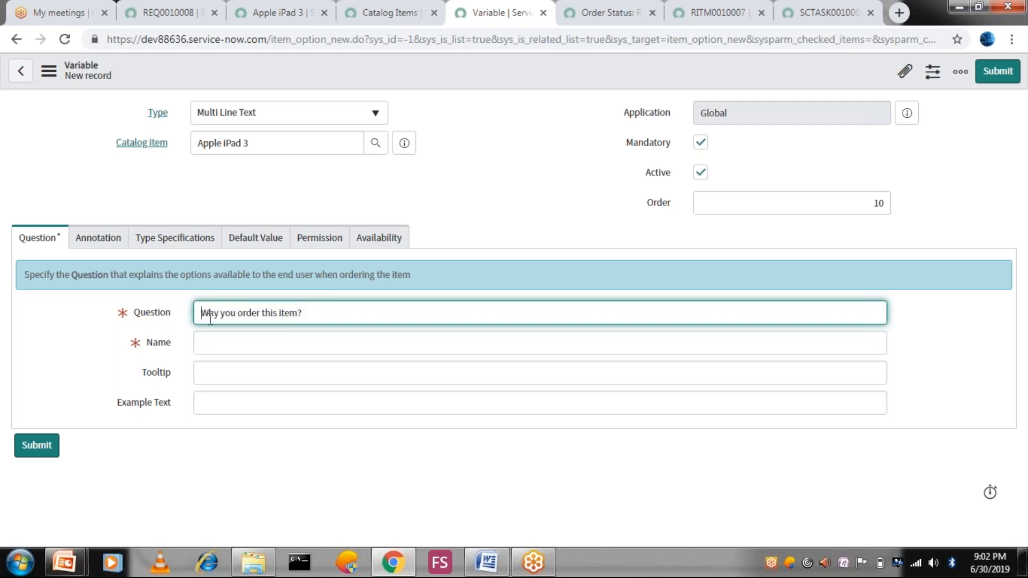
pyautogui.click(277, 341)
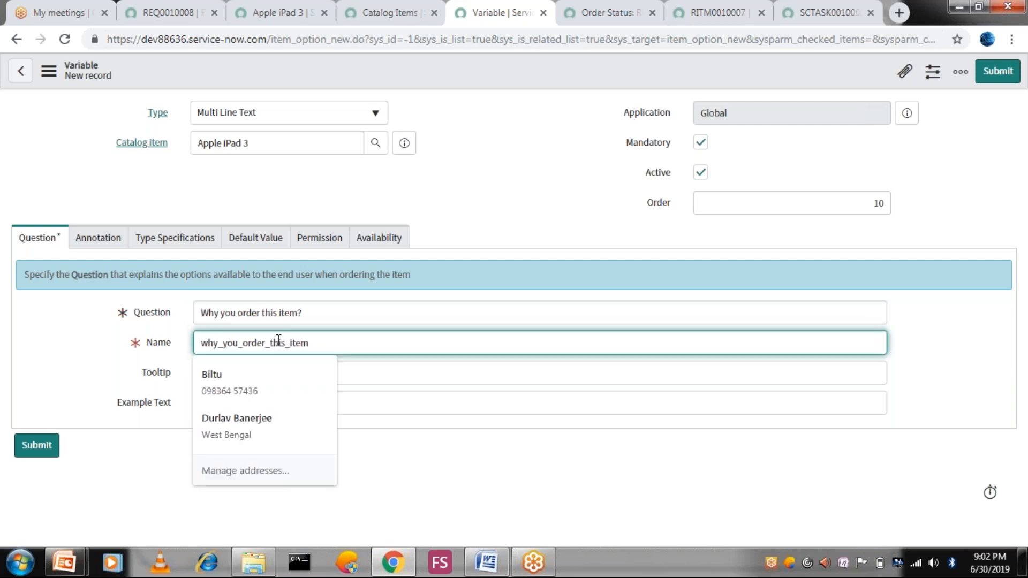
pyautogui.click(305, 316)
pyautogui.click(323, 343)
pyautogui.moveTo(323, 343); pyautogui.dragTo(196, 348)
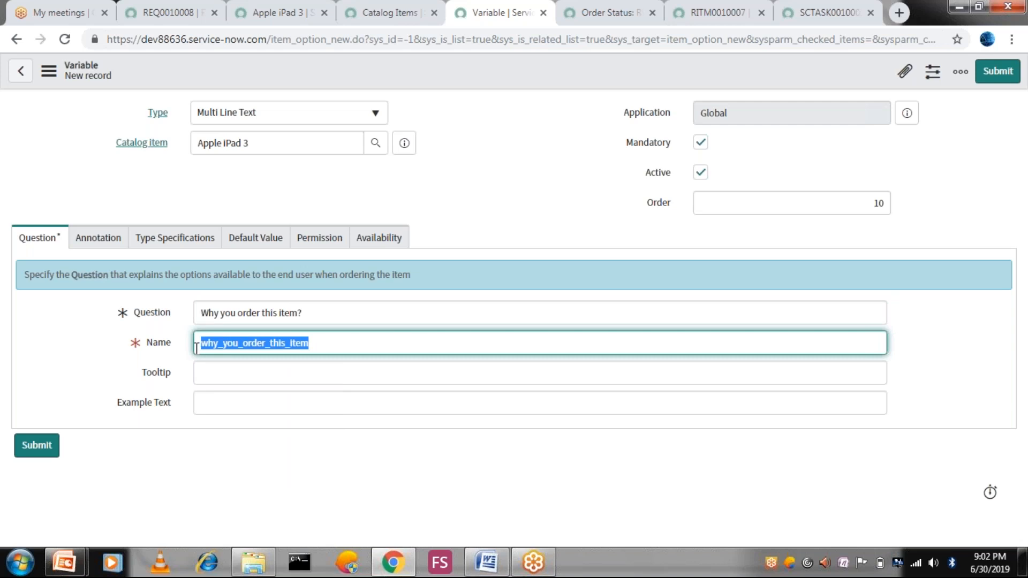
# - Copy the question text into the variable's Tooltip
pyautogui.moveTo(312, 312); pyautogui.dragTo(179, 306)
pyautogui.hotkey('ctrl', 'c')
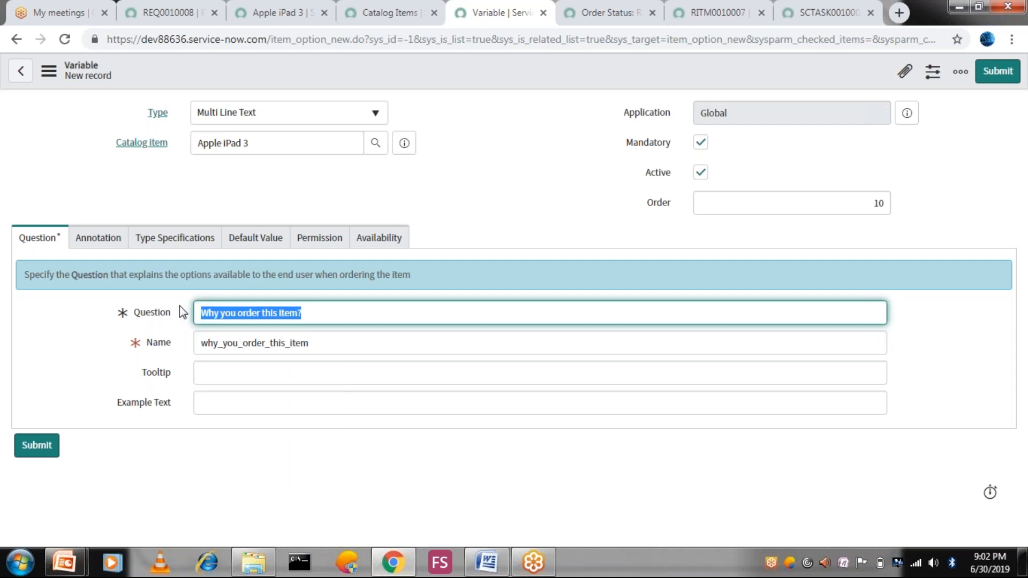
pyautogui.click(235, 380)
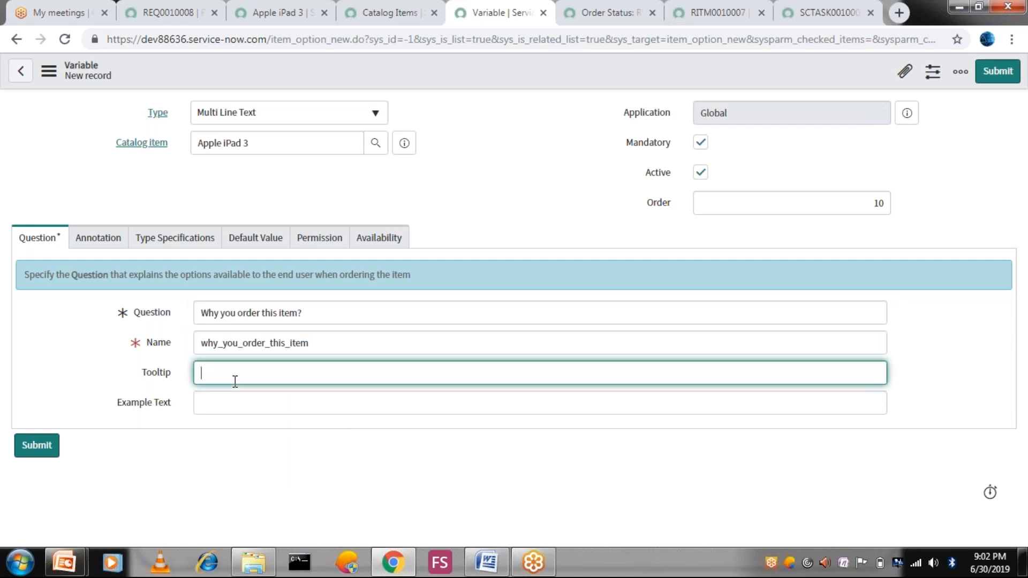
pyautogui.hotkey('ctrl', 'v')
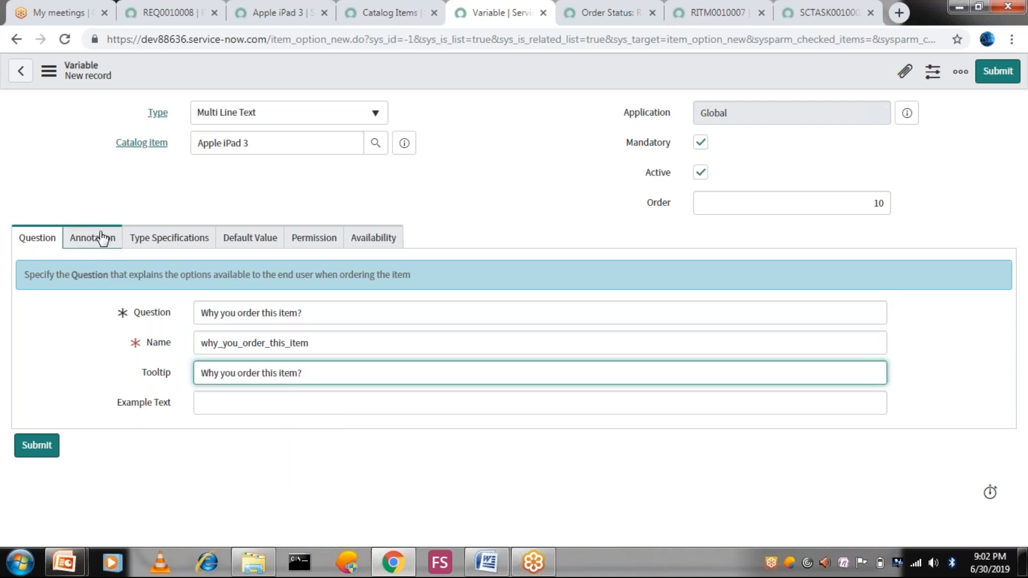
# - Set the Variable Width to 50% in the variable's type specifications
pyautogui.click(102, 237)
pyautogui.click(172, 235)
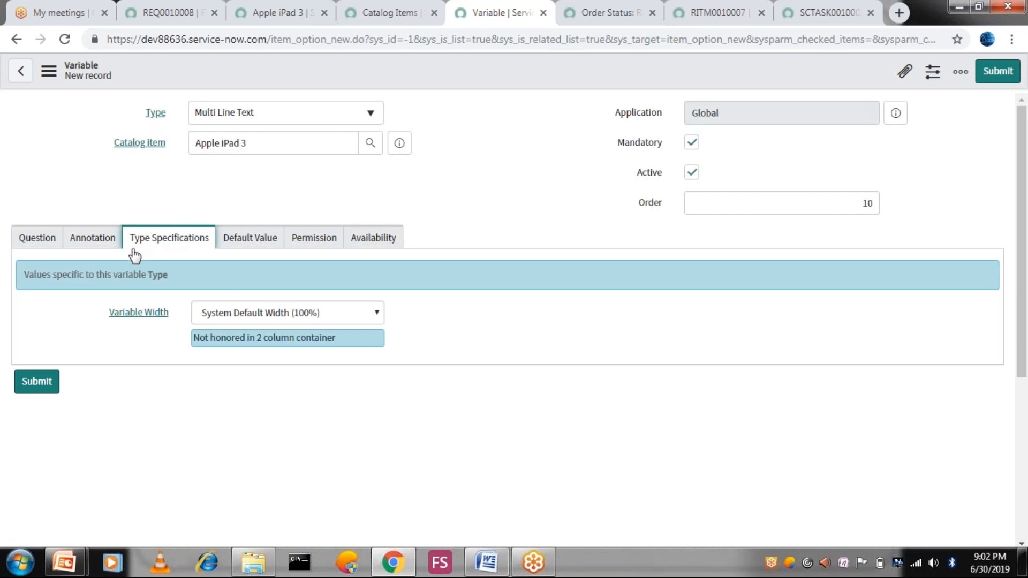
pyautogui.click(298, 316)
pyautogui.press('Escape')
pyautogui.click(282, 361)
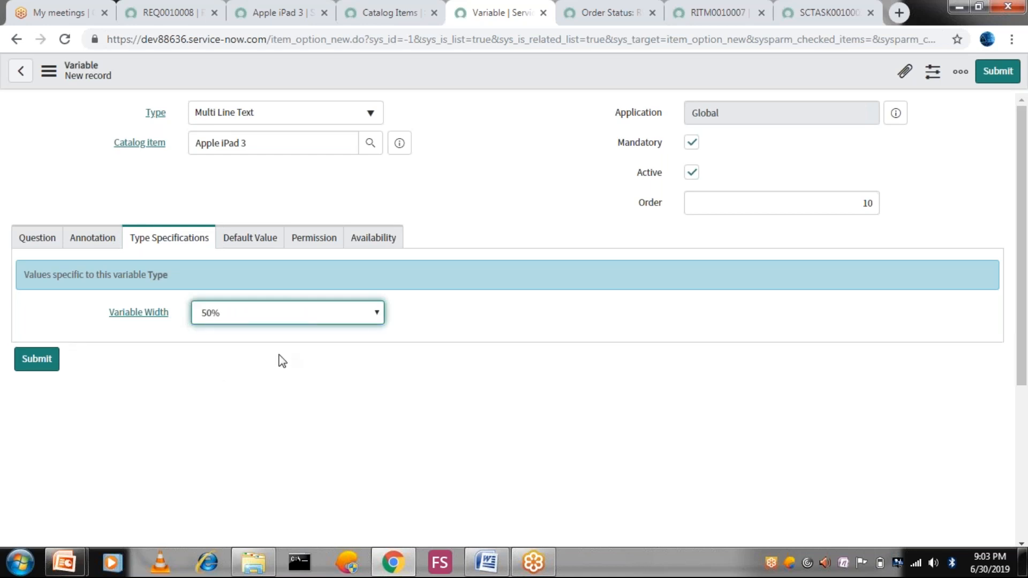
# - Review the variable's default value, permission, availability and annotation settings, and submit the new variable
pyautogui.click(275, 244)
pyautogui.click(320, 250)
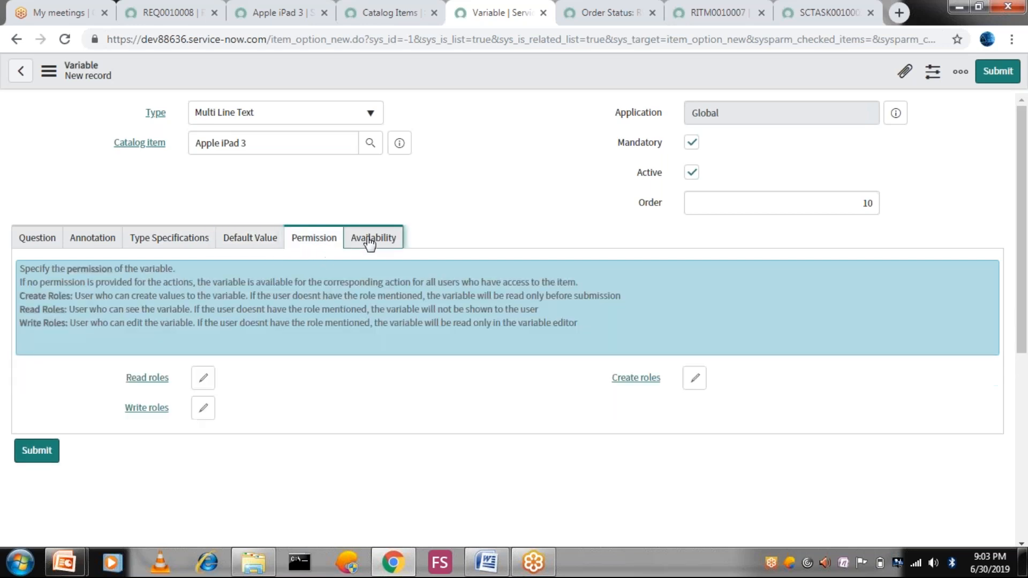
pyautogui.click(388, 237)
pyautogui.click(180, 245)
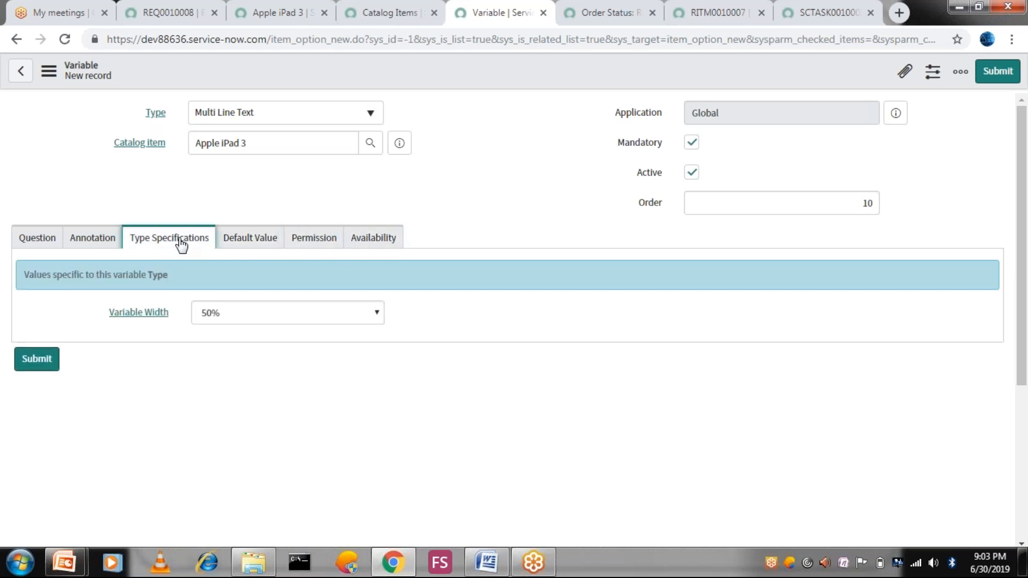
pyautogui.click(104, 244)
pyautogui.click(153, 246)
pyautogui.click(996, 75)
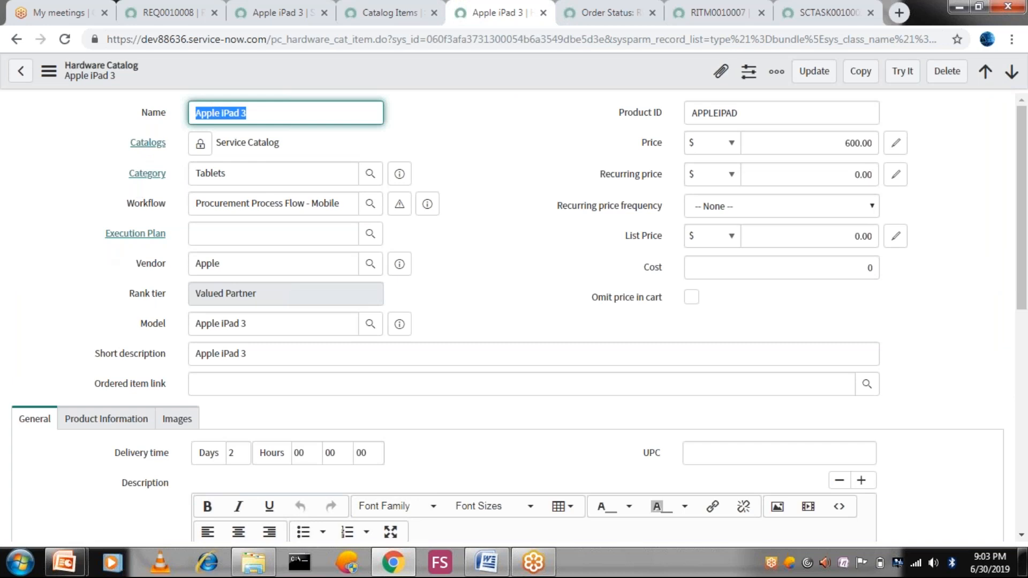
# - Preview the Apple iPad 3 with Try It and try to order it with the mandatory question left blank
pyautogui.click(903, 71)
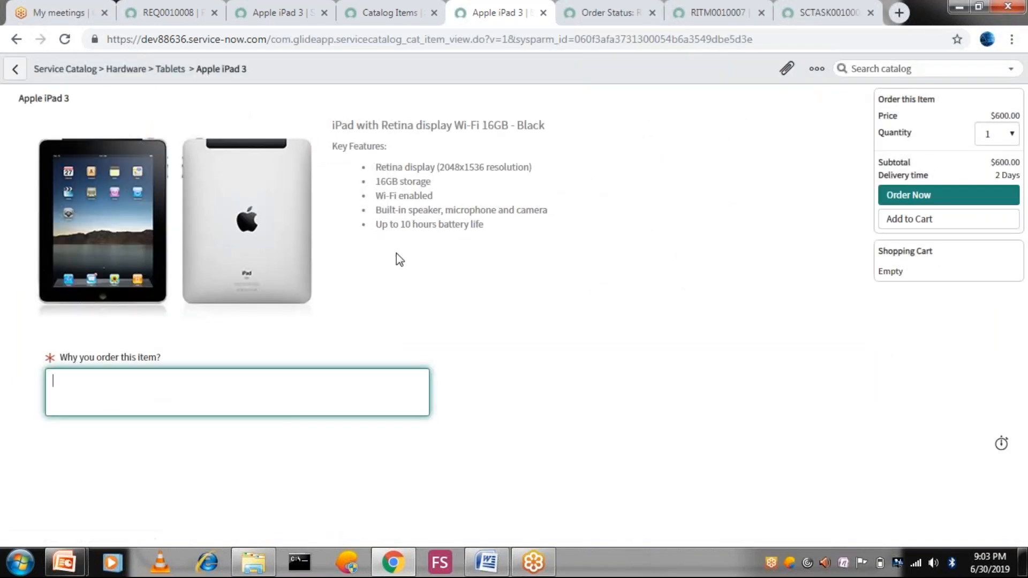
pyautogui.click(91, 447)
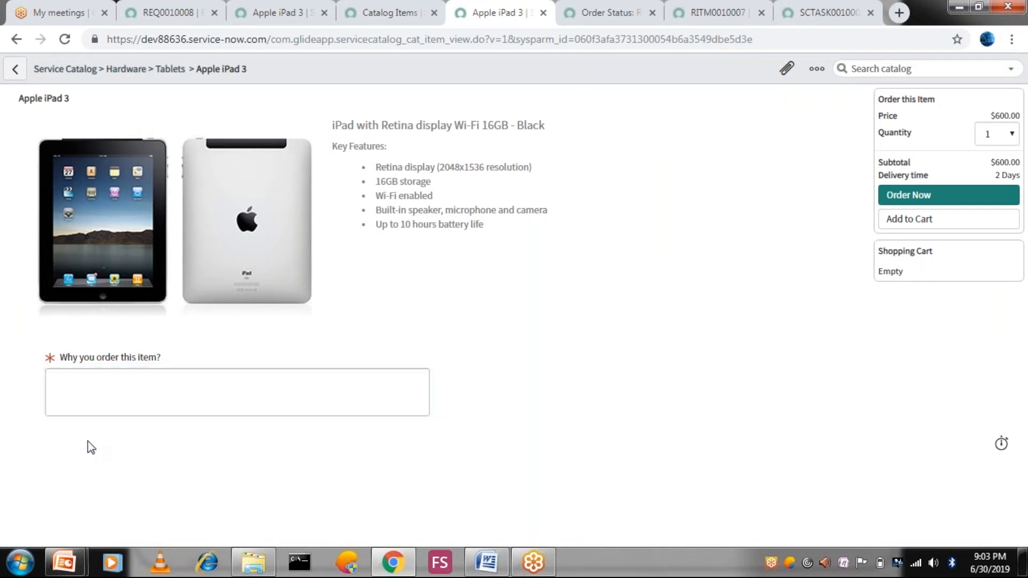
pyautogui.click(95, 378)
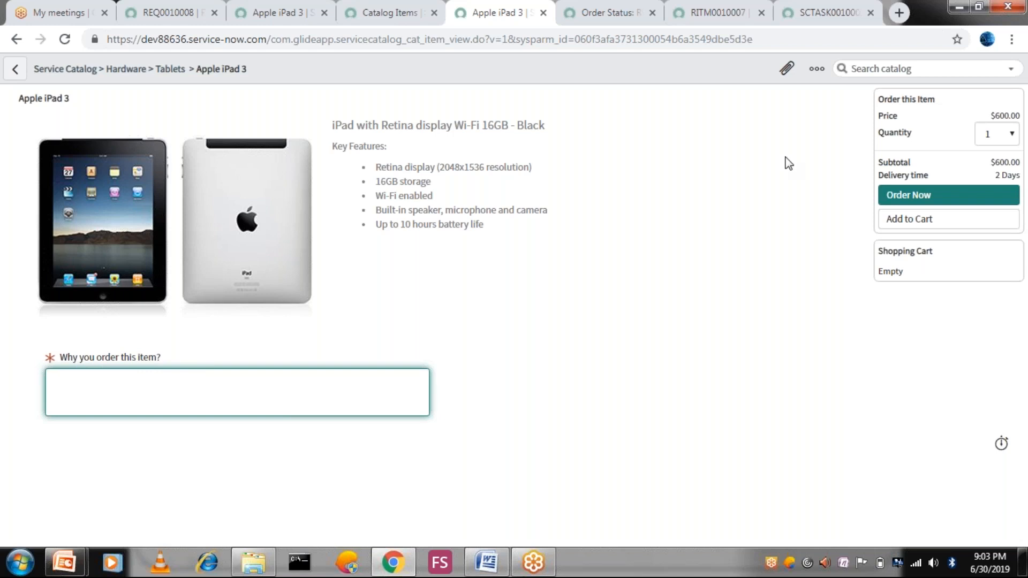
pyautogui.click(919, 202)
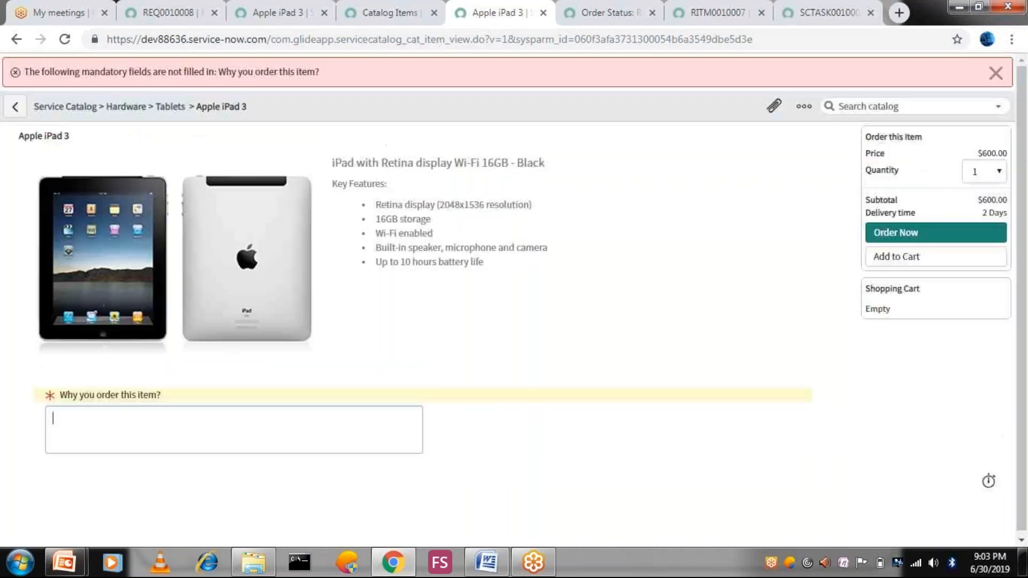
pyautogui.moveTo(320, 72); pyautogui.dragTo(25, 65)
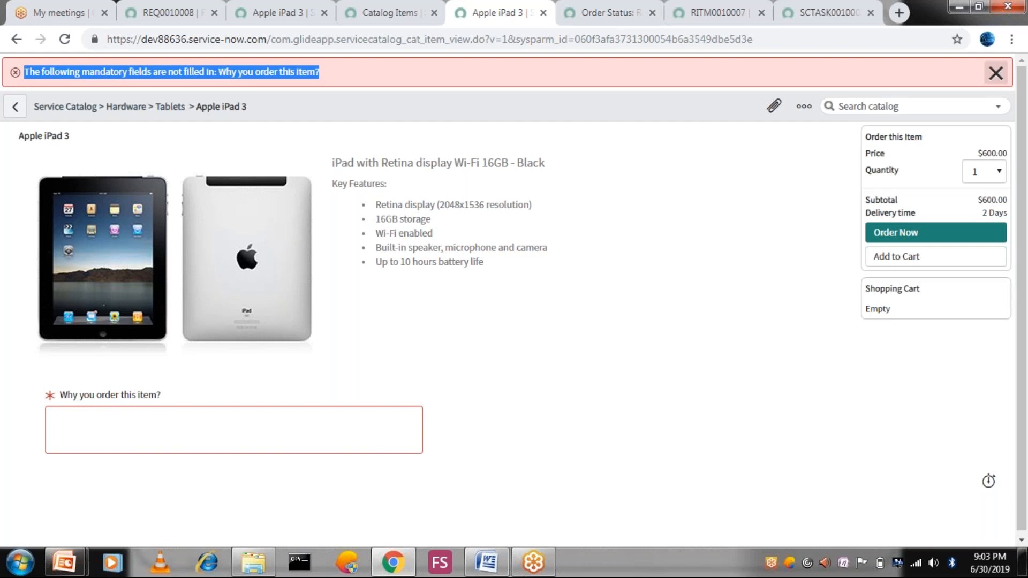
pyautogui.click(996, 73)
# - Answer "Why you order this item?" with "For new device" and order the Apple iPad 3
pyautogui.click(306, 395)
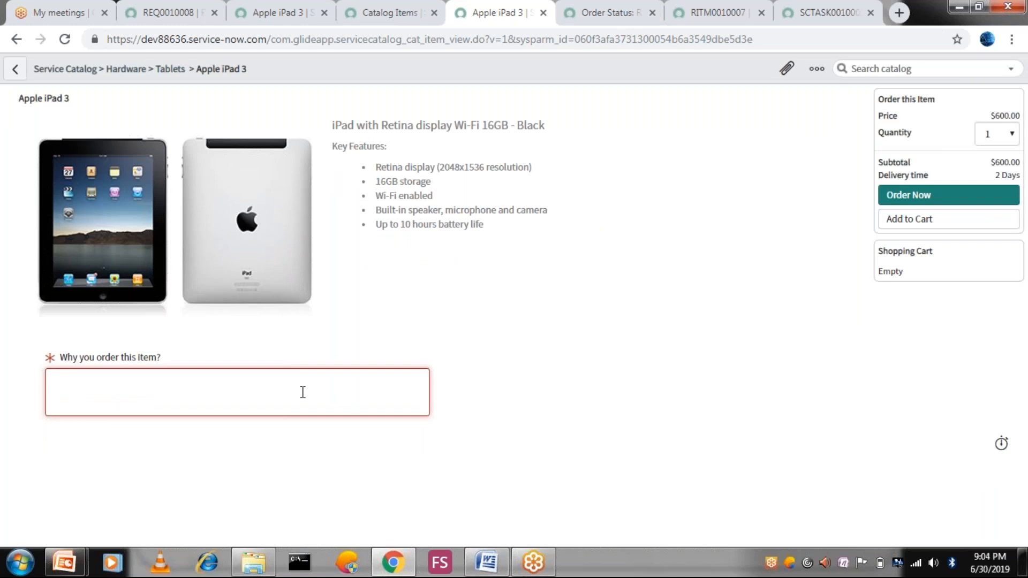
pyautogui.write('For new device')
pyautogui.click(230, 461)
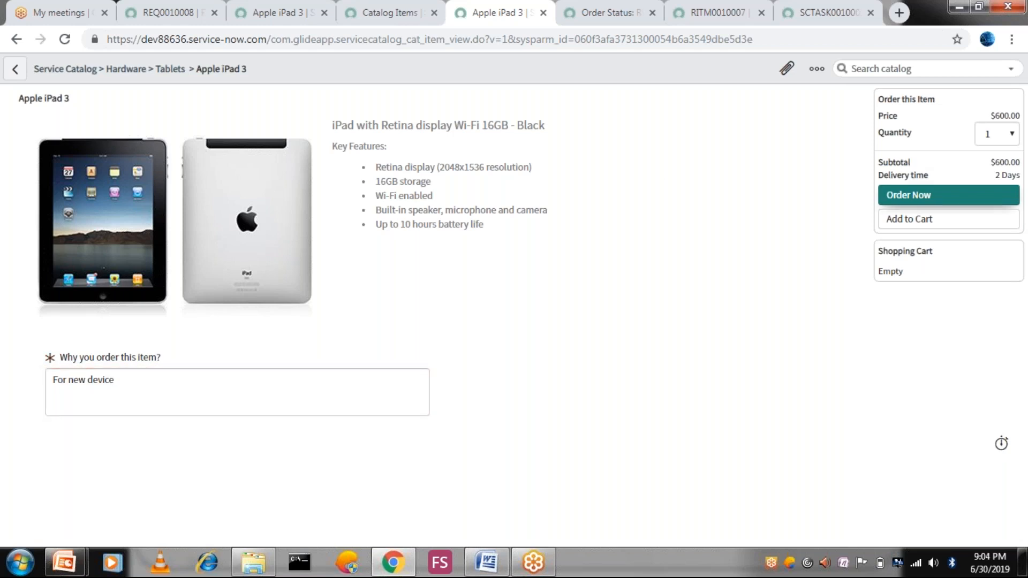
pyautogui.click(913, 198)
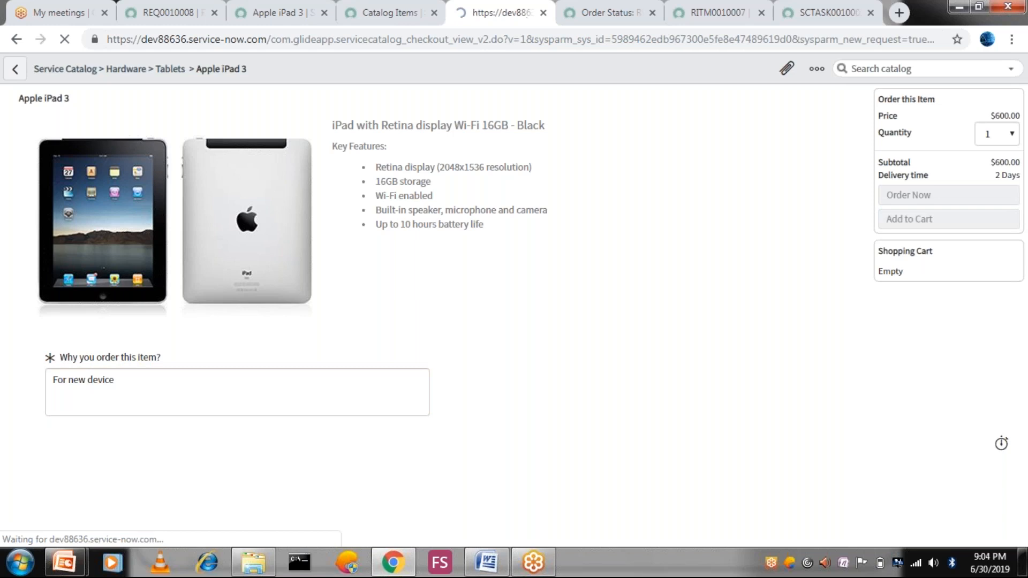
# - Select the new request number on the order status page and return to the previous request's record
pyautogui.moveTo(138, 157); pyautogui.dragTo(194, 159)
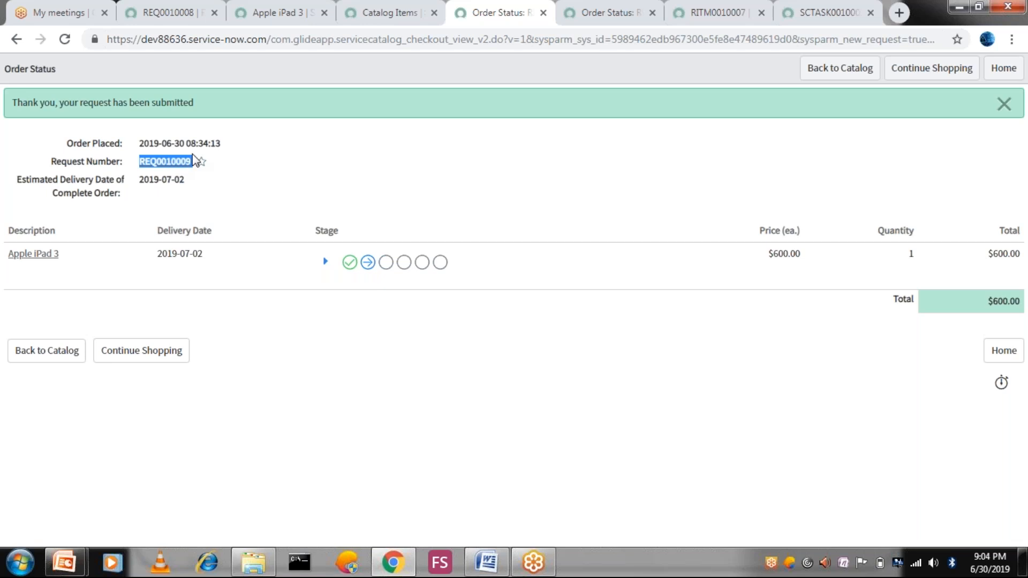
pyautogui.click(172, 11)
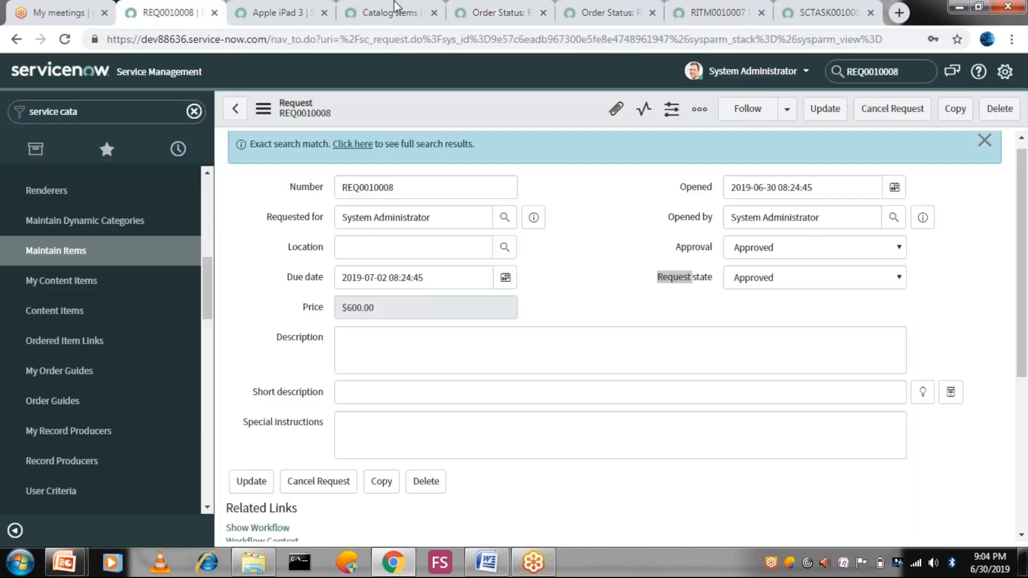
pyautogui.click(395, 7)
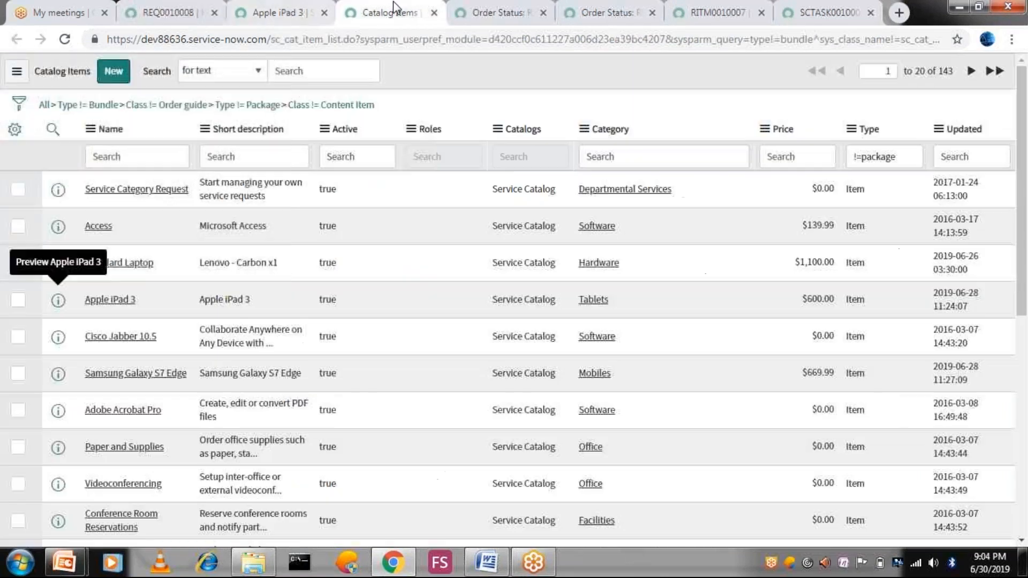
pyautogui.click(478, 7)
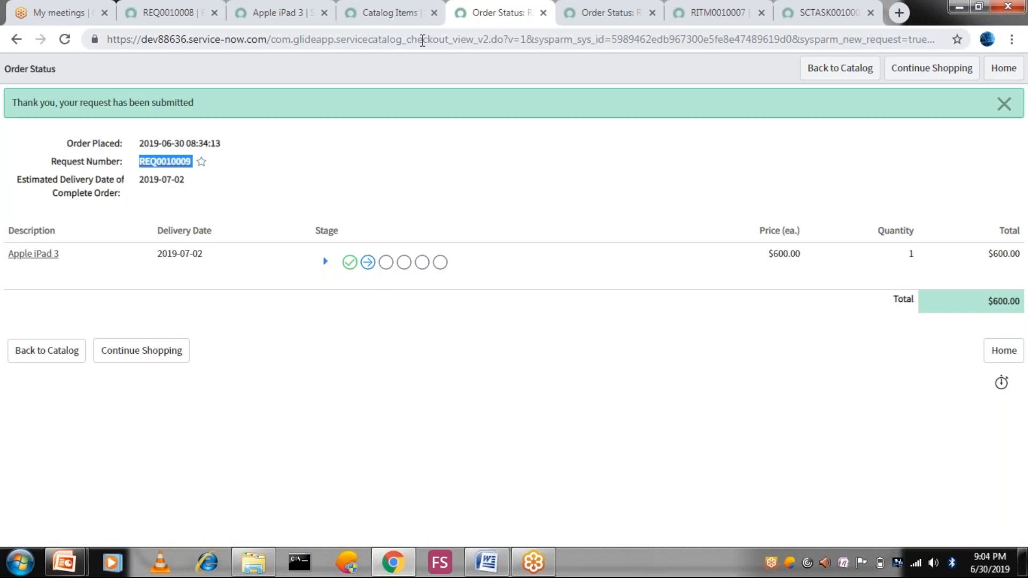
pyautogui.click(156, 9)
pyautogui.click(481, 7)
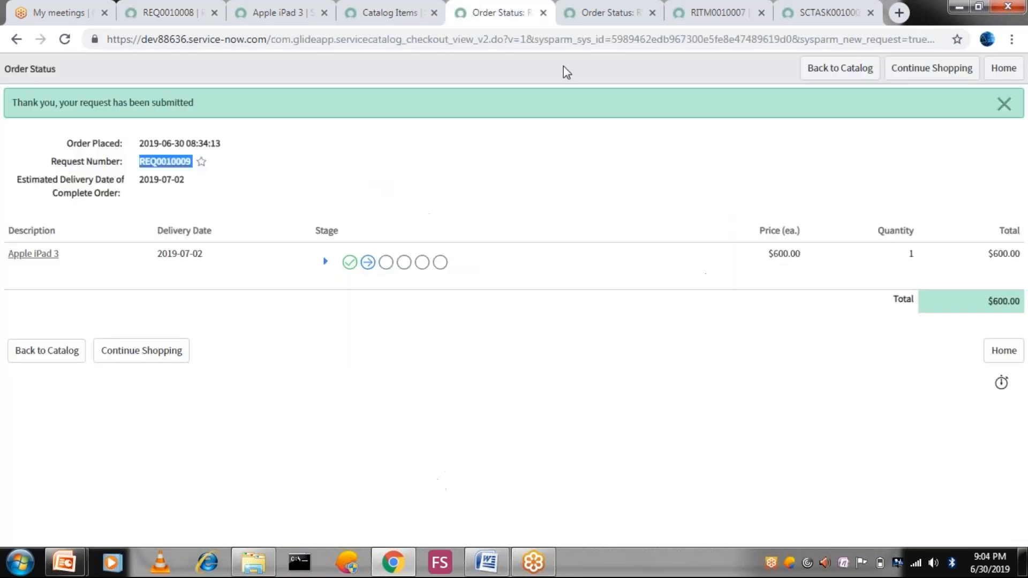
pyautogui.click(244, 8)
pyautogui.click(190, 7)
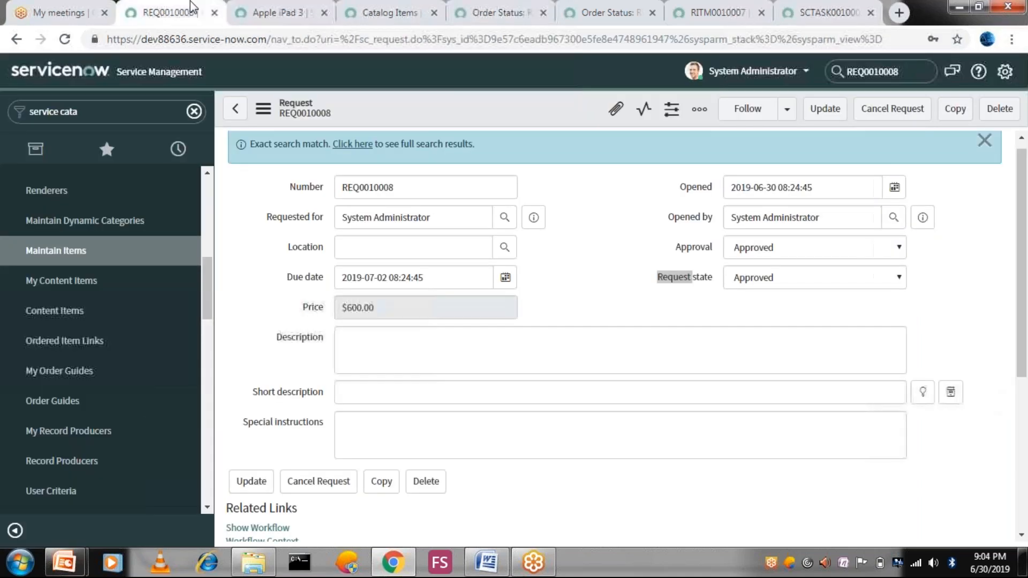
# - Search globally for the new request number to open its request record and view it down to the requested items
pyautogui.doubleClick(881, 71)
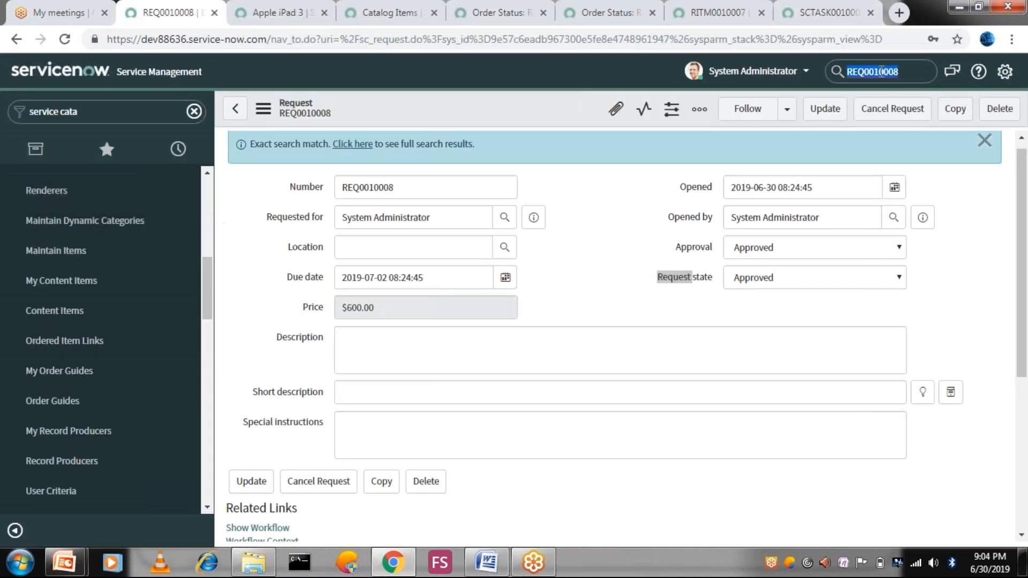
pyautogui.write('REQ0010009')
pyautogui.press('Return')
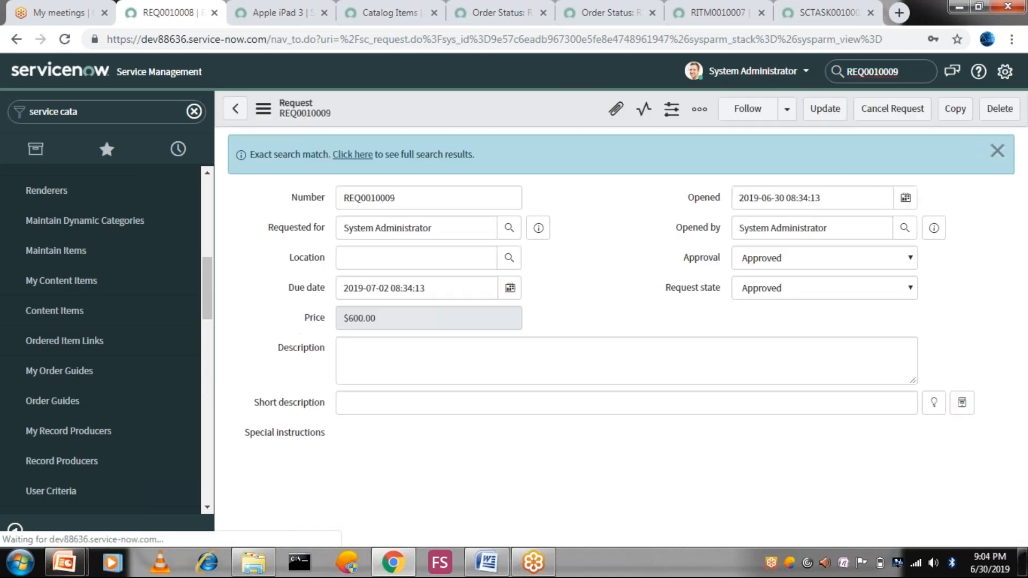
pyautogui.scroll(-2, 1022, 247)
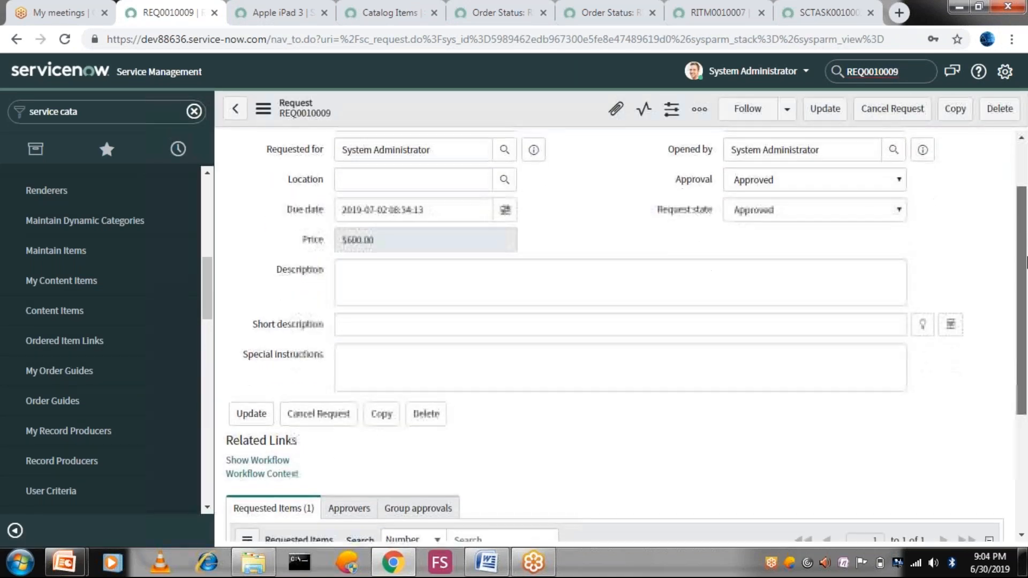
# - Open the Apple iPad 3 requested item from the request's Requested Items list in a new browser tab and switch to it
pyautogui.scroll(-5, 1025, 246)
pyautogui.rightClick(288, 426)
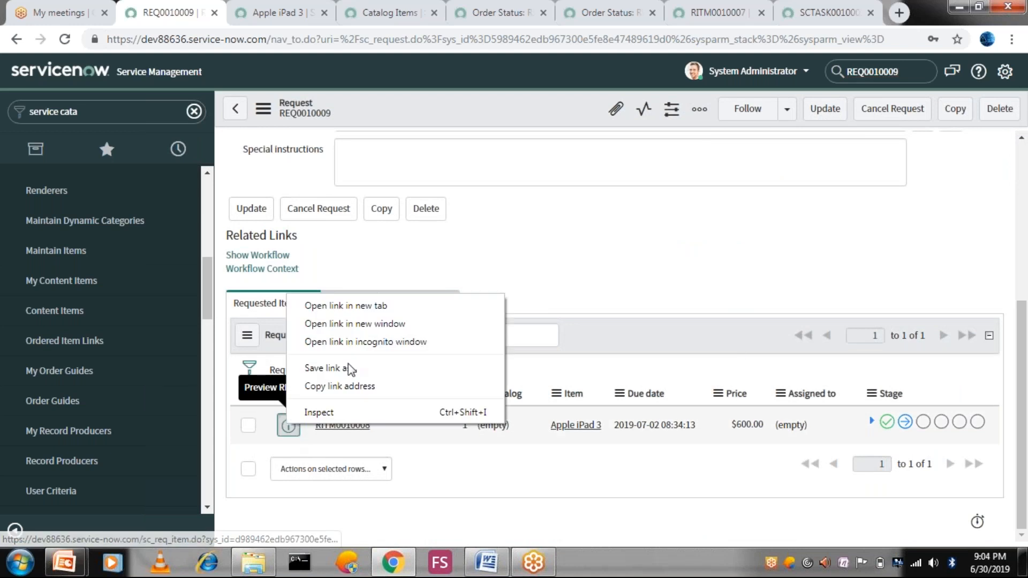
pyautogui.click(379, 304)
pyautogui.click(239, 11)
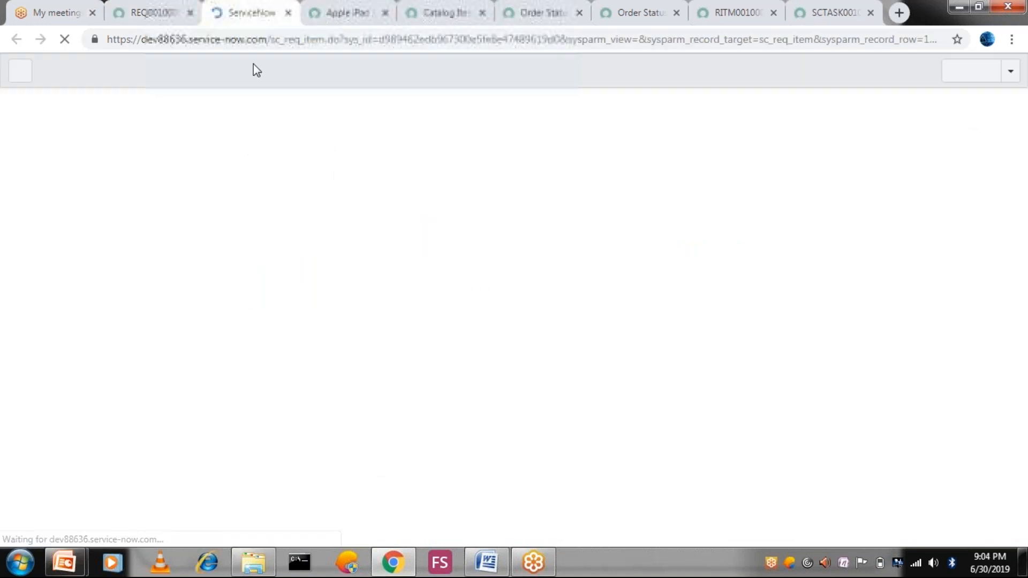
# - Highlight the "Why you order this item?" answer in the requested item's variables and examine the record down to its catalog tasks
pyautogui.click(120, 431)
pyautogui.moveTo(121, 430); pyautogui.dragTo(48, 440)
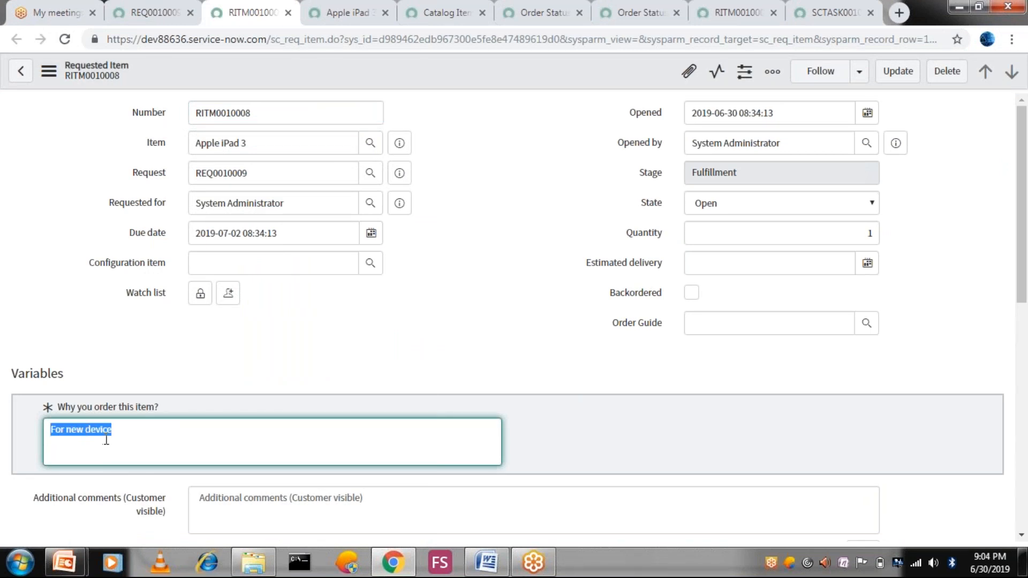
pyautogui.click(1014, 260)
pyautogui.moveTo(1023, 262); pyautogui.dragTo(891, 513)
pyautogui.moveTo(393, 562)
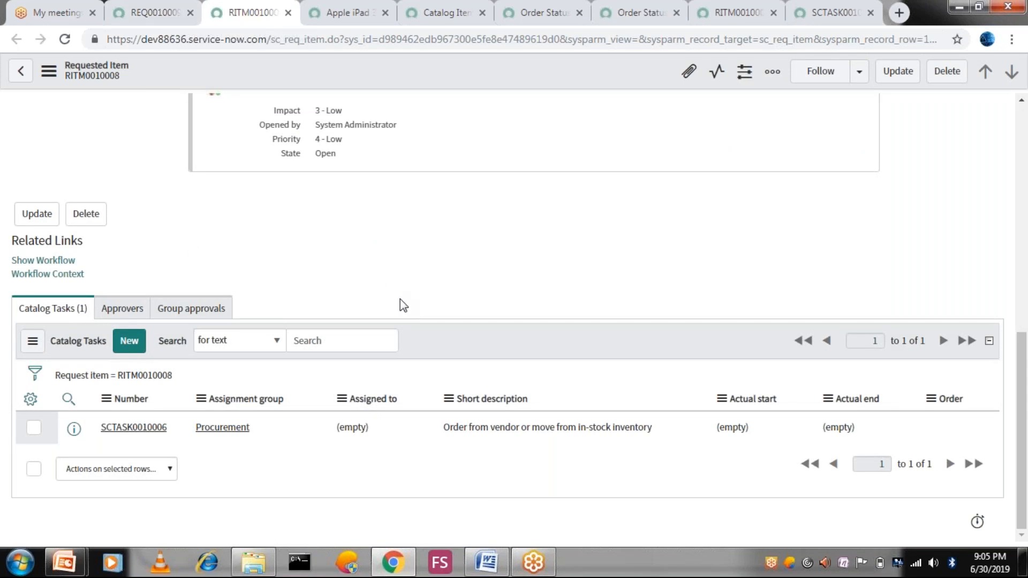
pyautogui.moveTo(1022, 428); pyautogui.dragTo(1022, 66)
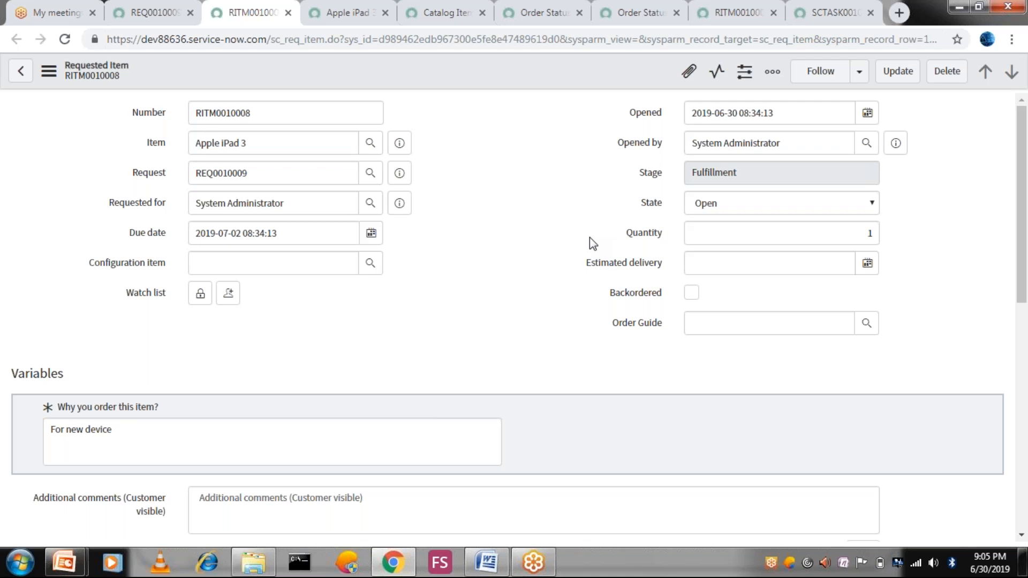
# - Review the open request, requested item, Apple iPad 3, Catalog Items and Order Status pages, ending on the request record
pyautogui.click(187, 8)
pyautogui.click(249, 12)
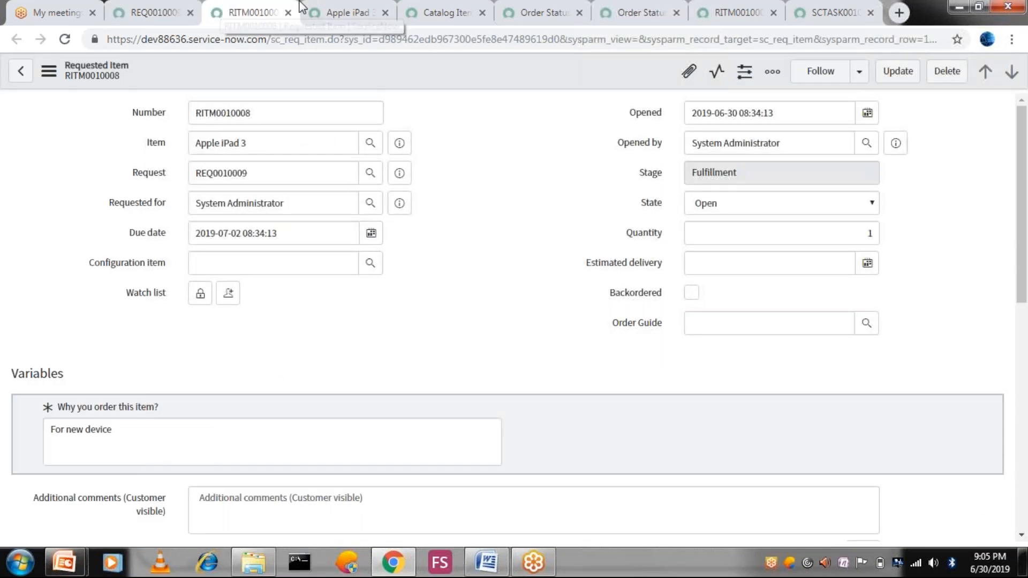
pyautogui.click(323, 13)
pyautogui.click(453, 2)
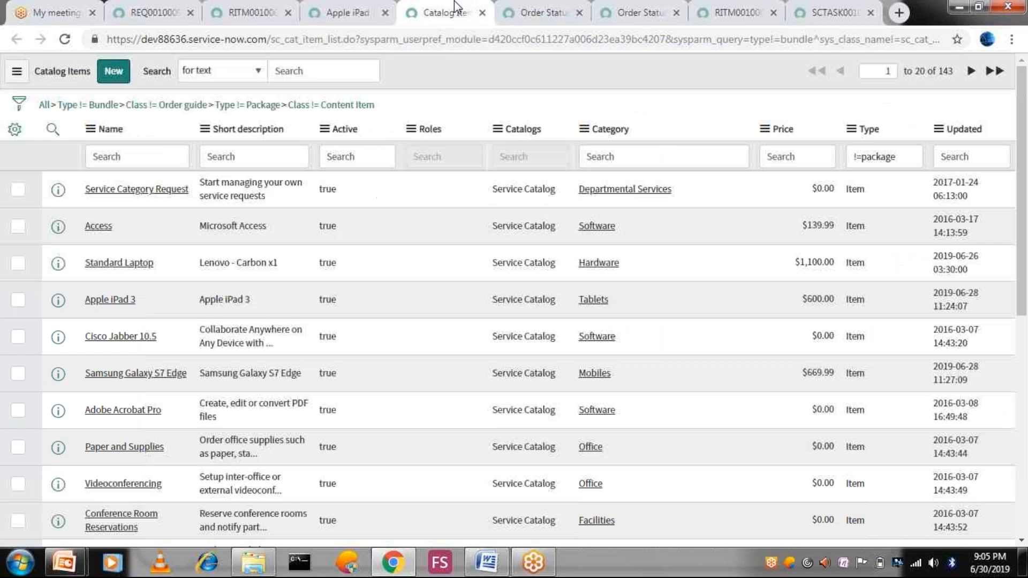
pyautogui.click(513, 3)
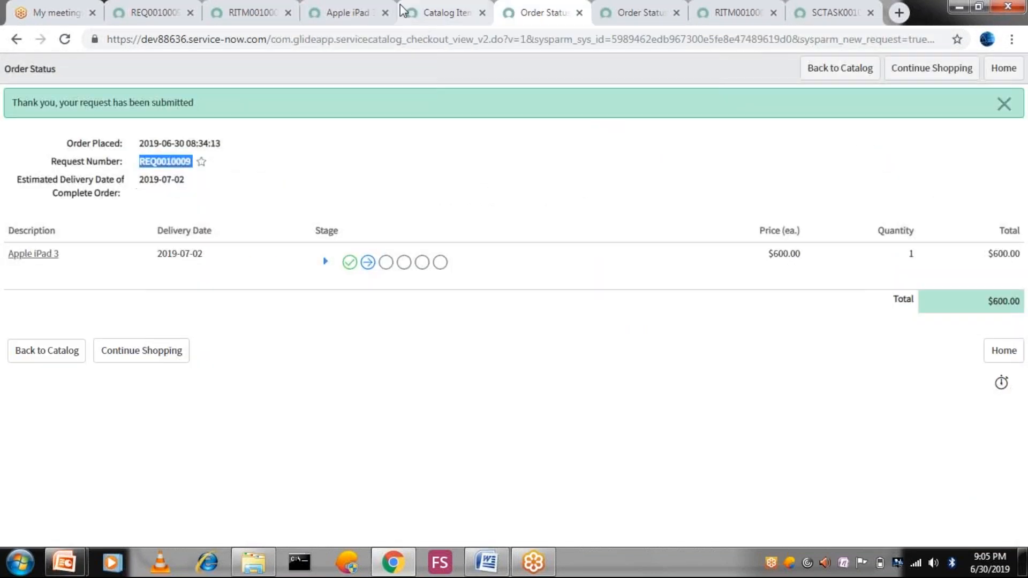
pyautogui.click(335, 13)
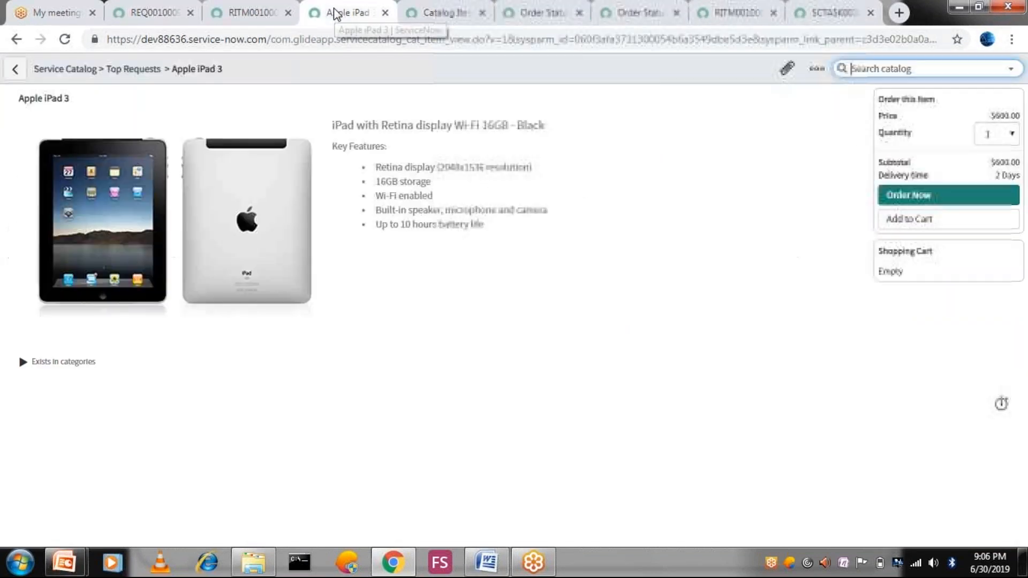
pyautogui.click(239, 23)
pyautogui.click(152, 13)
pyautogui.click(219, 16)
pyautogui.click(378, 12)
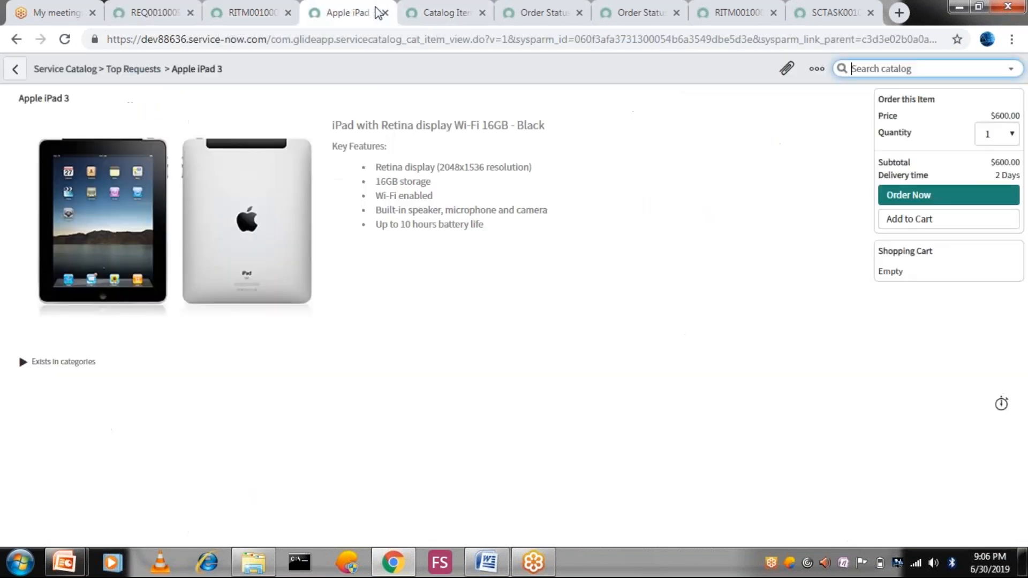
pyautogui.click(406, 13)
pyautogui.click(516, 12)
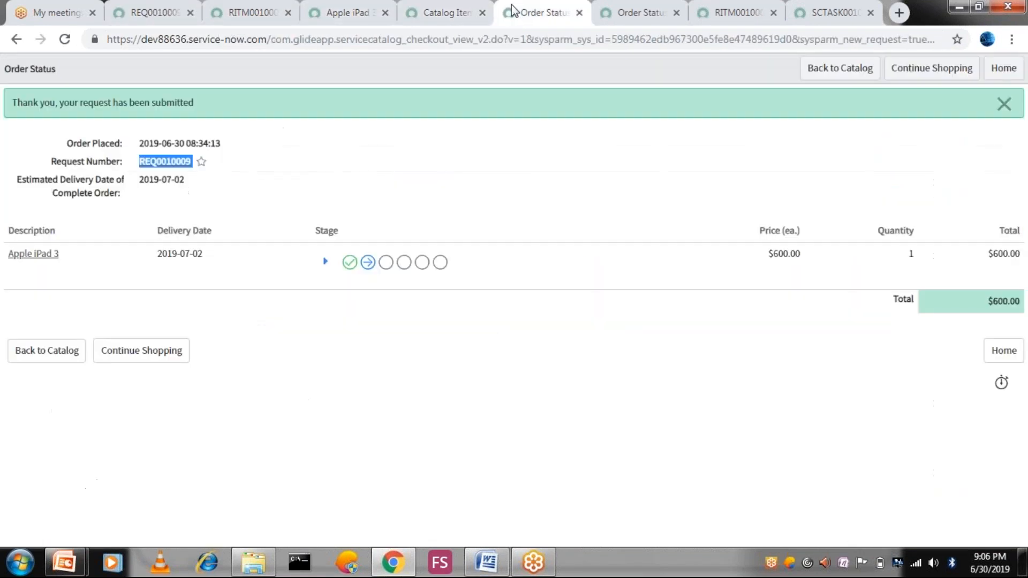
pyautogui.click(374, 12)
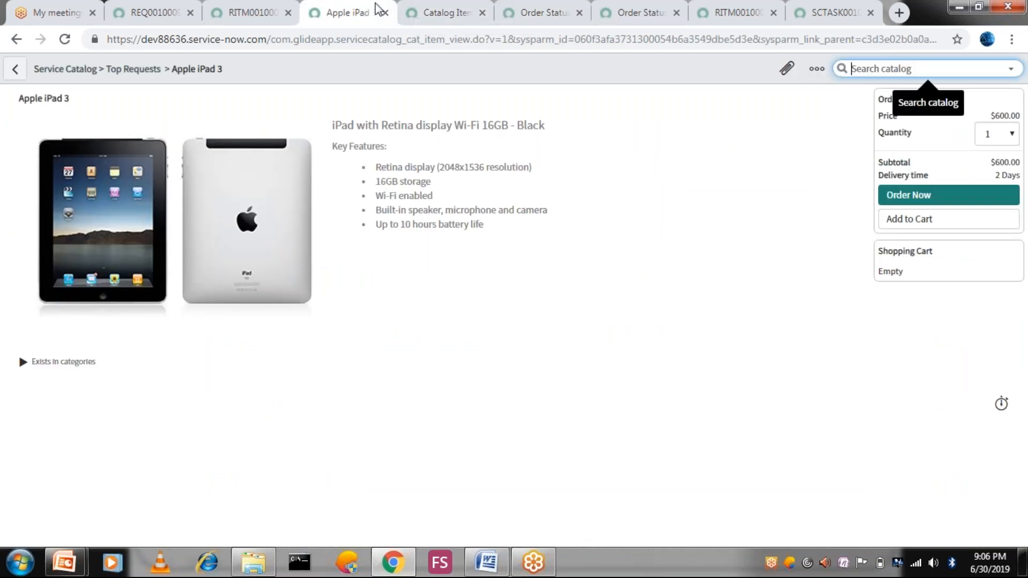
pyautogui.click(214, 16)
pyautogui.click(160, 13)
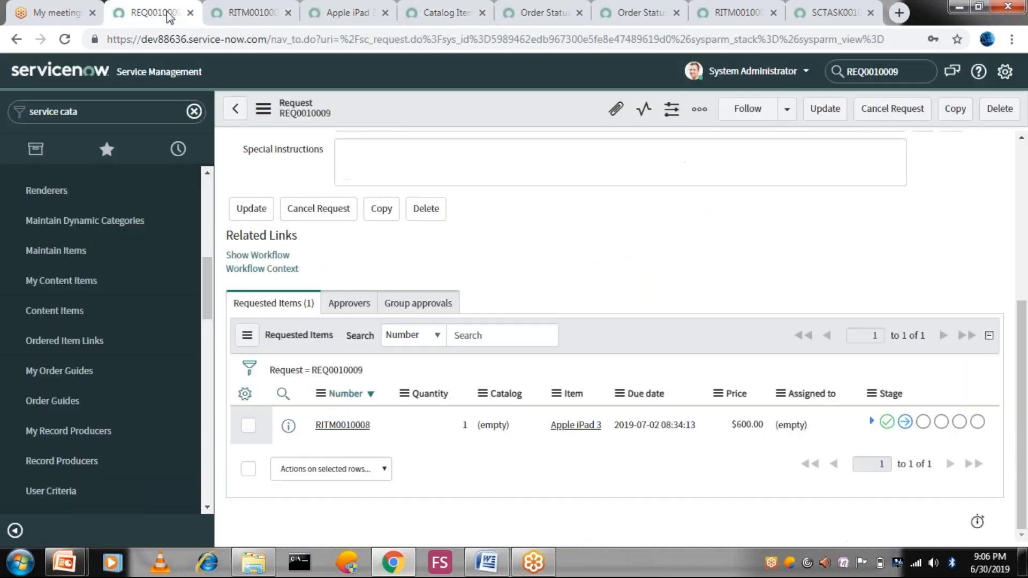